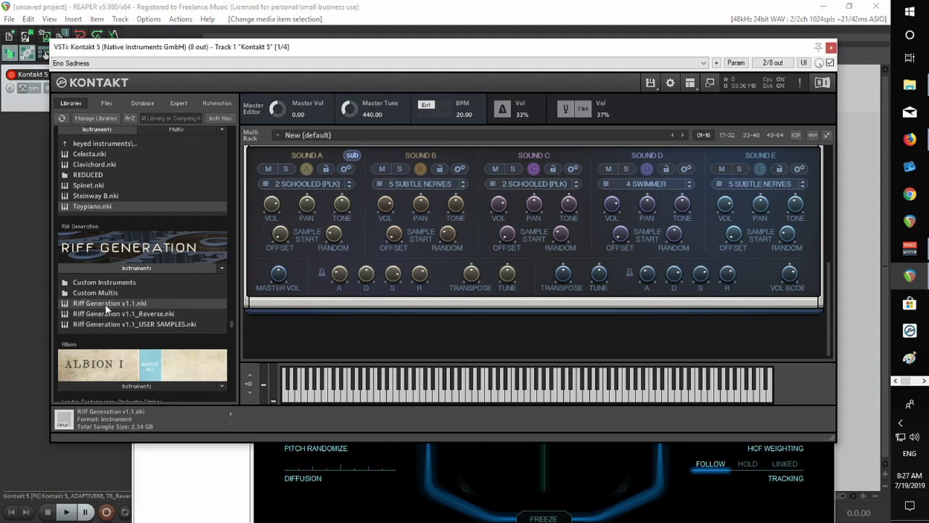
# Load Riff Generation v1.1.nki into the rack and scroll down to its panel
pyautogui.moveTo(152, 309); pyautogui.dragTo(312, 319)
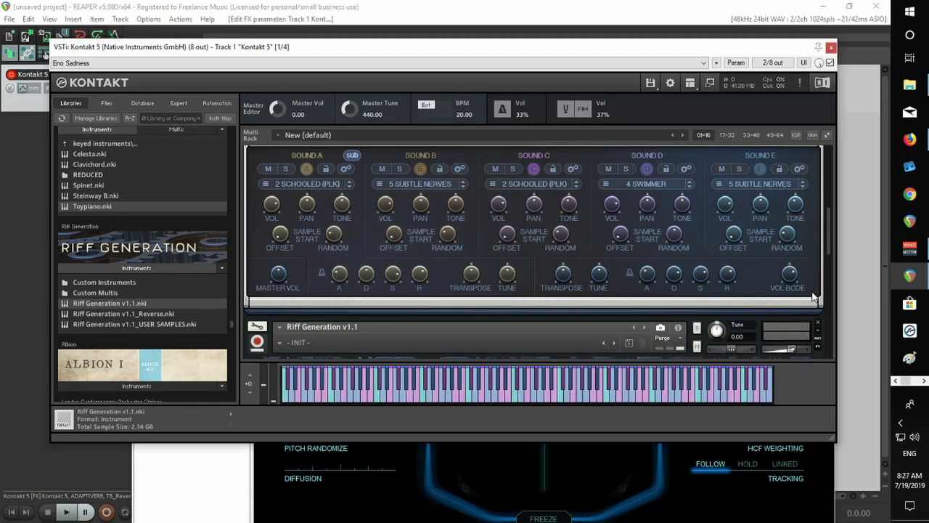
pyautogui.moveTo(831, 232); pyautogui.dragTo(831, 273)
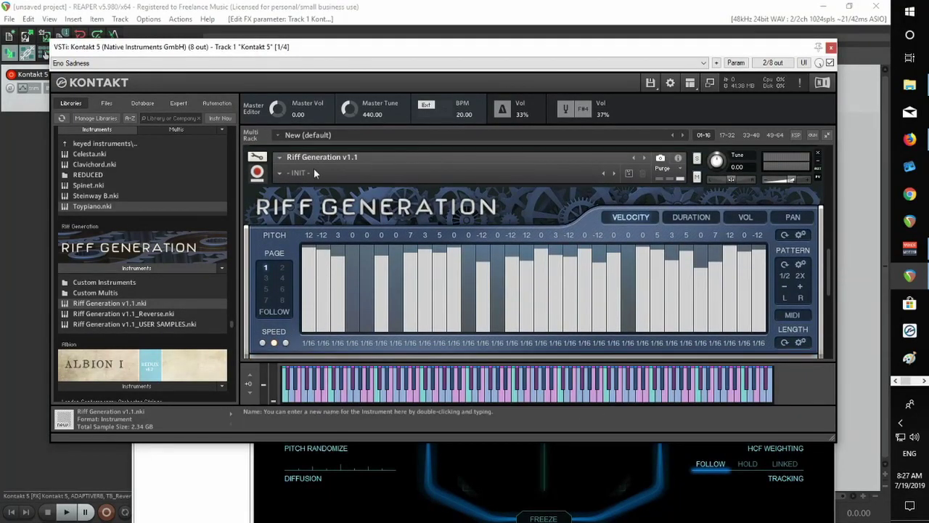
# Open Riff Generation in edit mode with the Mapping and Group Editors, selecting the Sine group
pyautogui.click(256, 157)
pyautogui.click(426, 202)
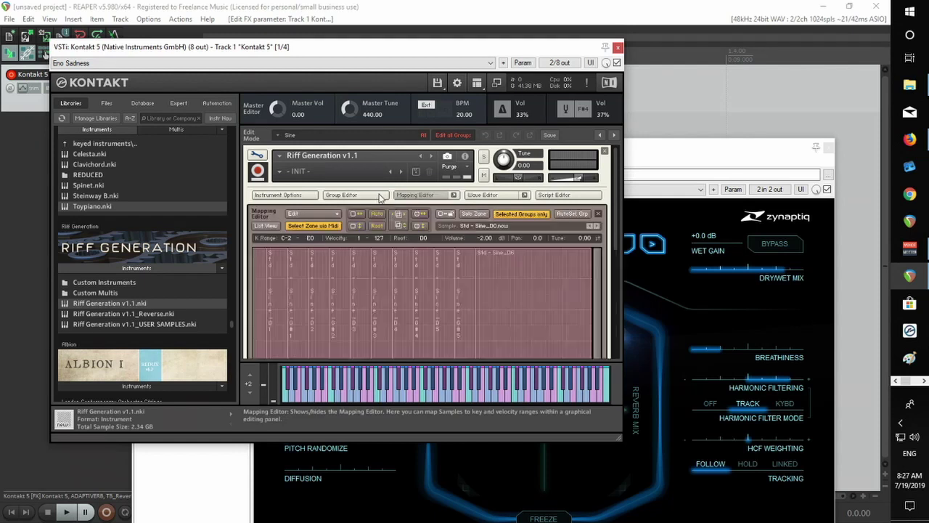
pyautogui.click(371, 198)
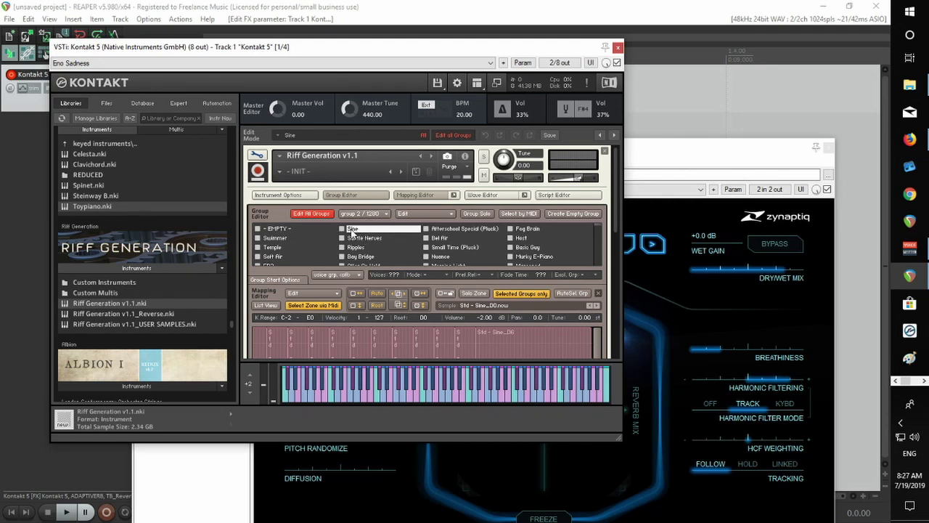
pyautogui.click(356, 231)
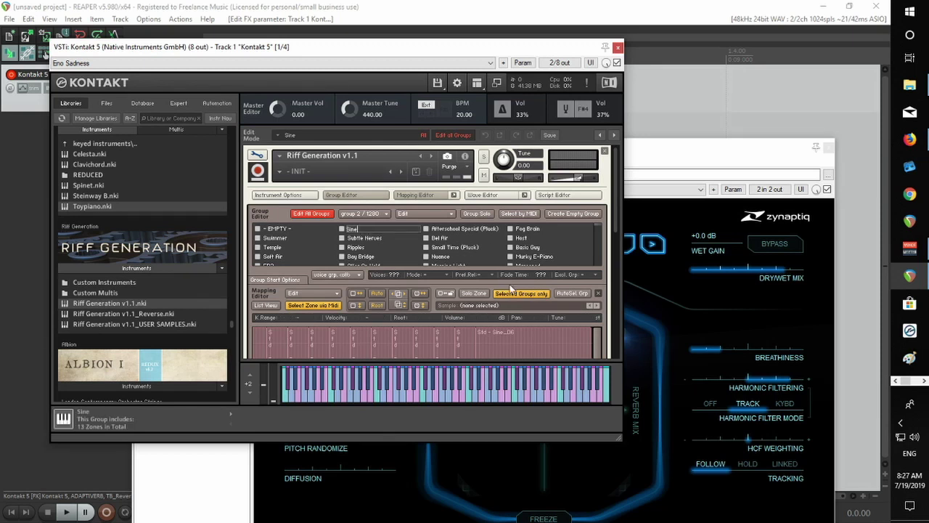
pyautogui.moveTo(614, 214); pyautogui.dragTo(612, 251)
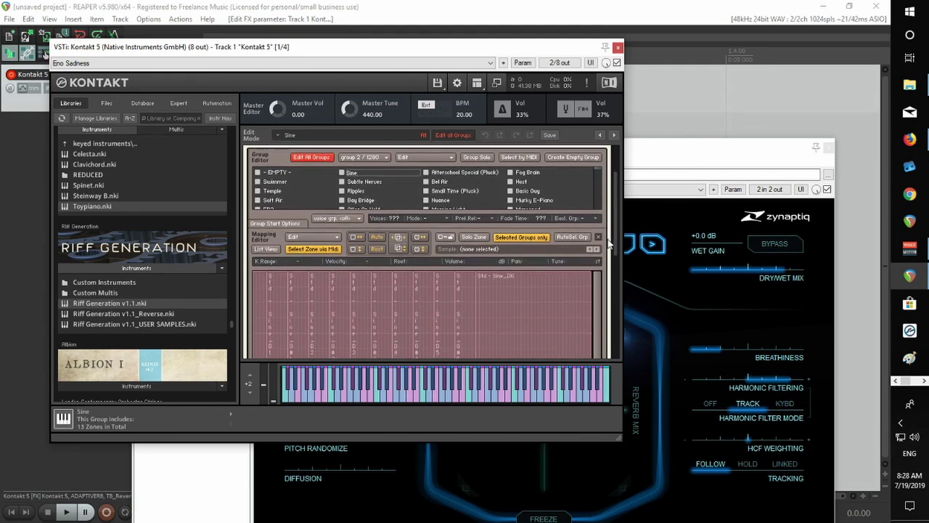
# Show zones from all groups, select every zone and delete them all
pyautogui.click(507, 236)
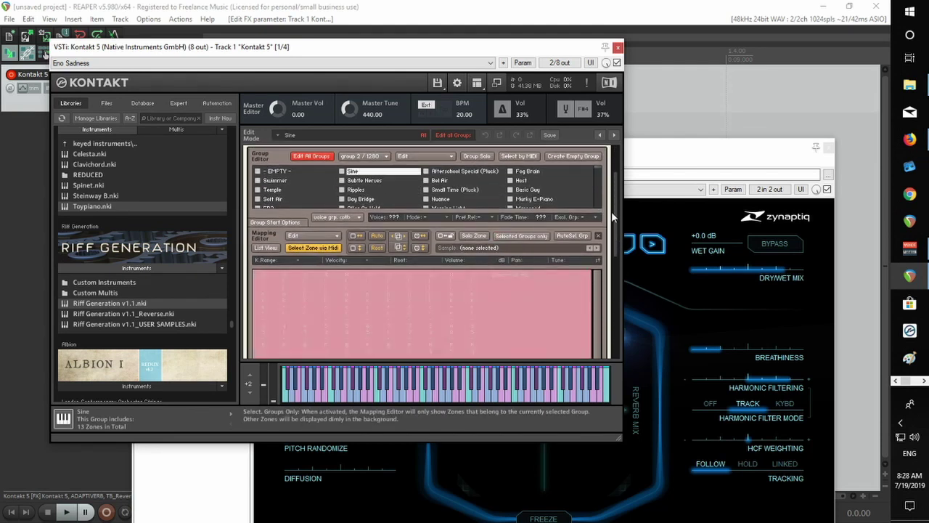
pyautogui.moveTo(613, 225); pyautogui.dragTo(613, 259)
pyautogui.scroll(-2, 613, 254)
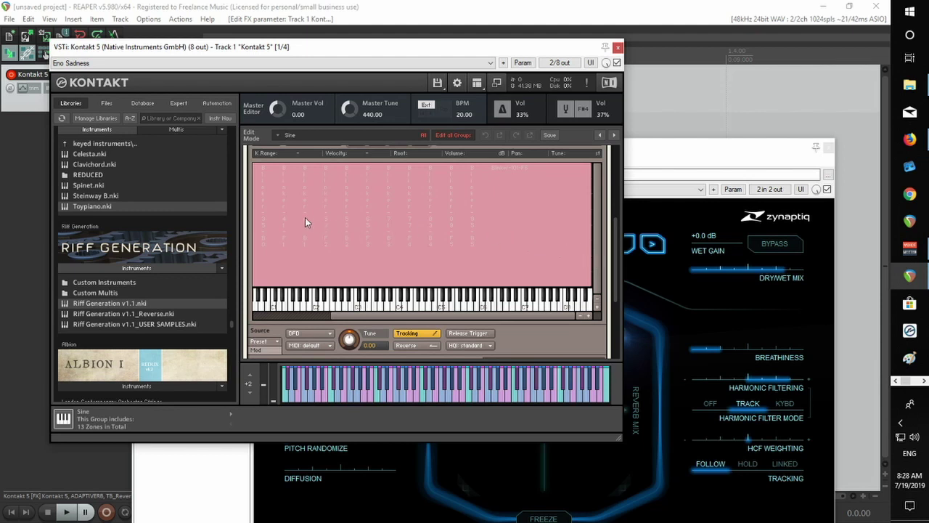
pyautogui.hotkey('ctrl', 'a')
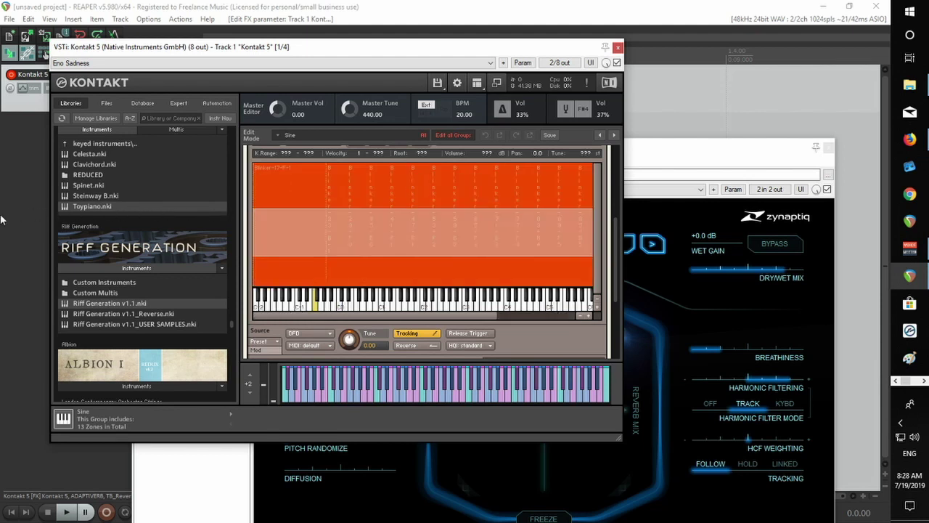
pyautogui.rightClick(393, 191)
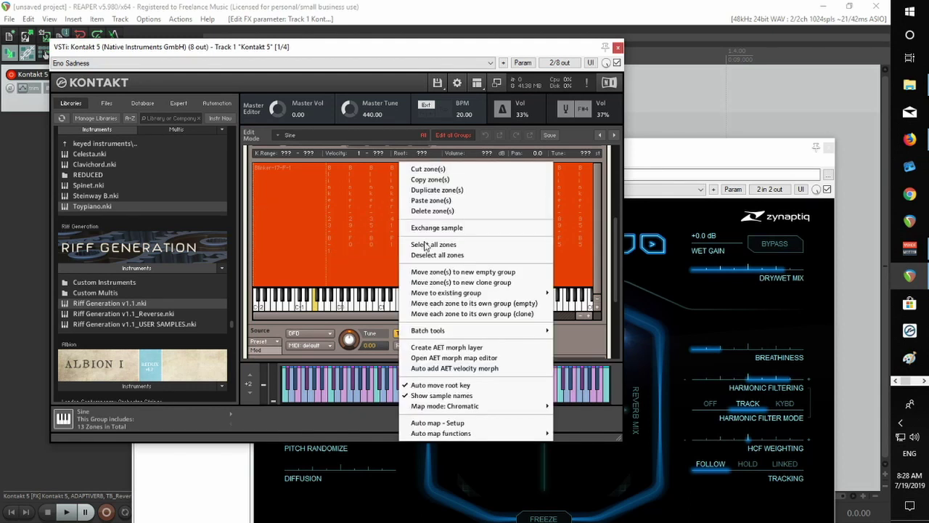
pyautogui.click(433, 210)
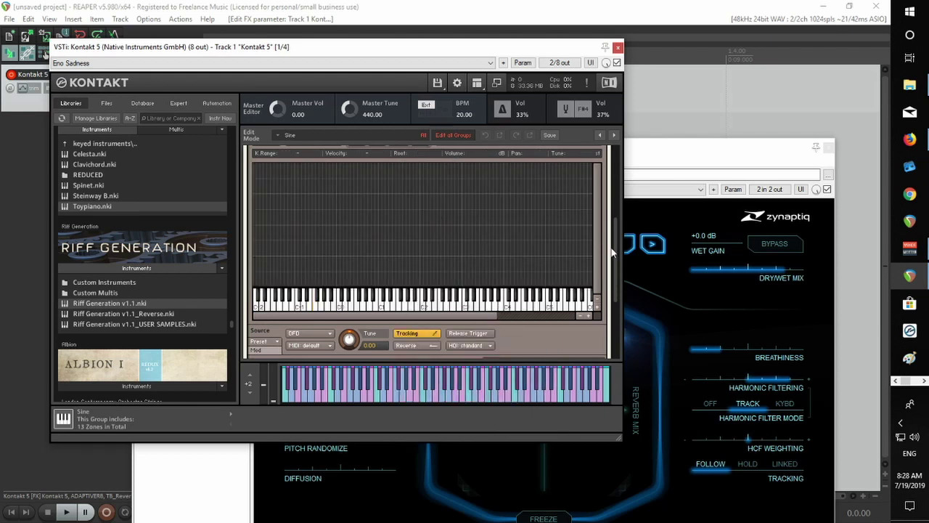
pyautogui.scroll(5, 611, 247)
pyautogui.scroll(-2, 598, 221)
pyautogui.scroll(3, 598, 221)
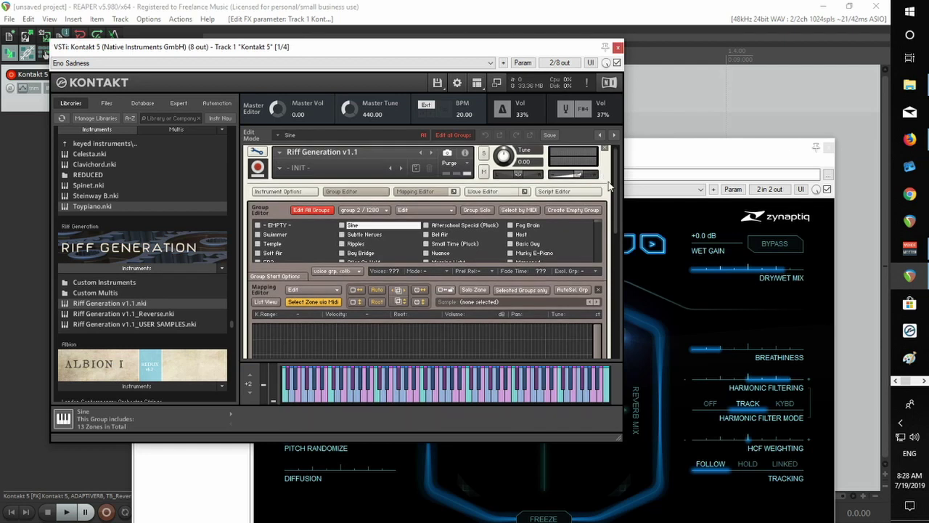
pyautogui.scroll(-3, 614, 188)
pyautogui.scroll(2, 611, 193)
pyautogui.scroll(1, 612, 188)
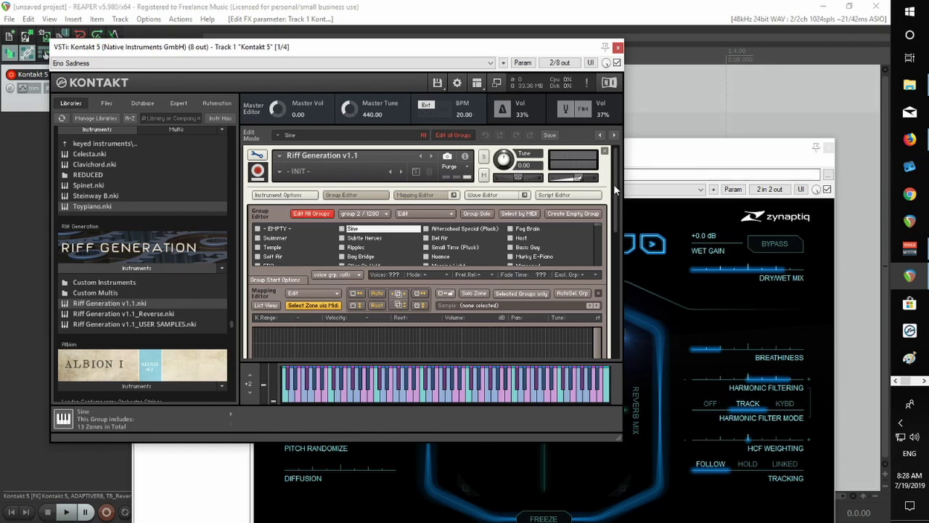
pyautogui.scroll(-3, 614, 184)
pyautogui.scroll(3, 614, 186)
pyautogui.scroll(-4, 597, 225)
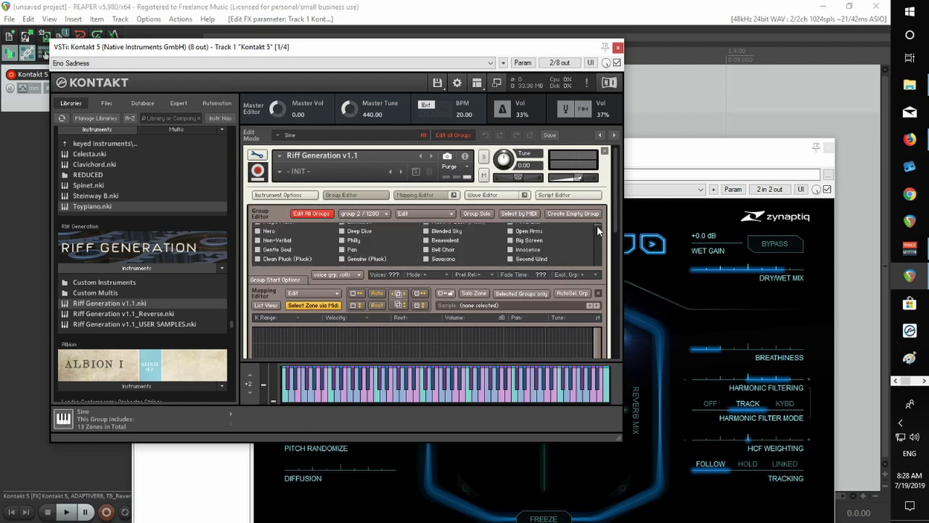
pyautogui.scroll(4, 597, 226)
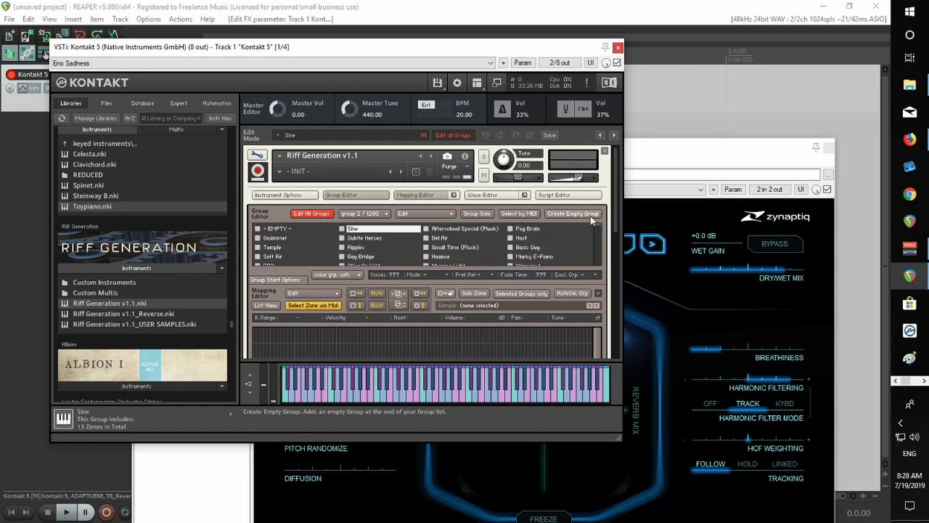
# Rename the Sine group with the <<<<<<<<<<<CUSTOM placeholder name
pyautogui.click(359, 239)
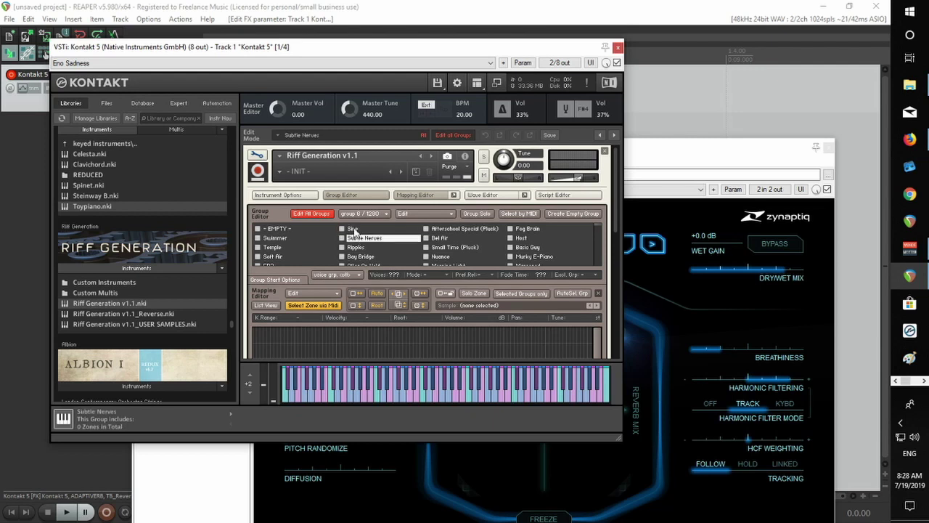
pyautogui.click(356, 230)
pyautogui.doubleClick(355, 230)
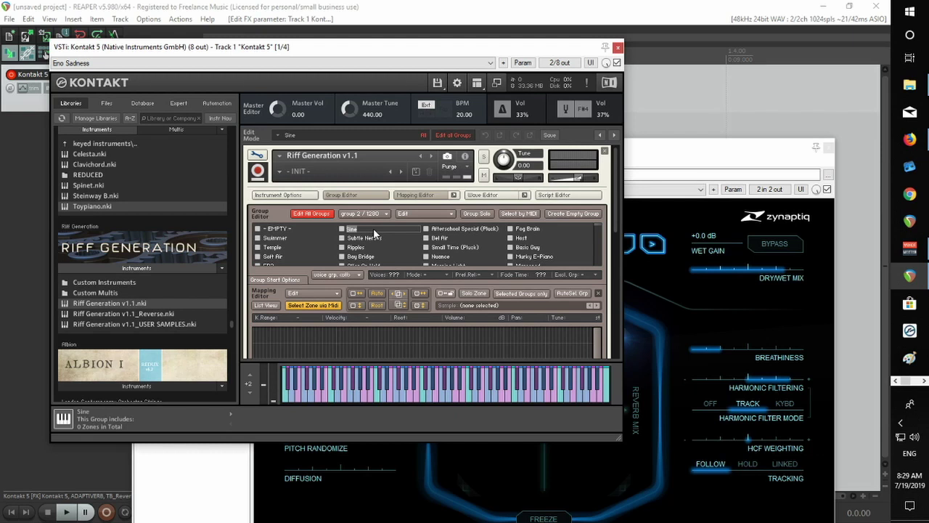
pyautogui.write('<<<<<<<<<<<CUSTOM_01')
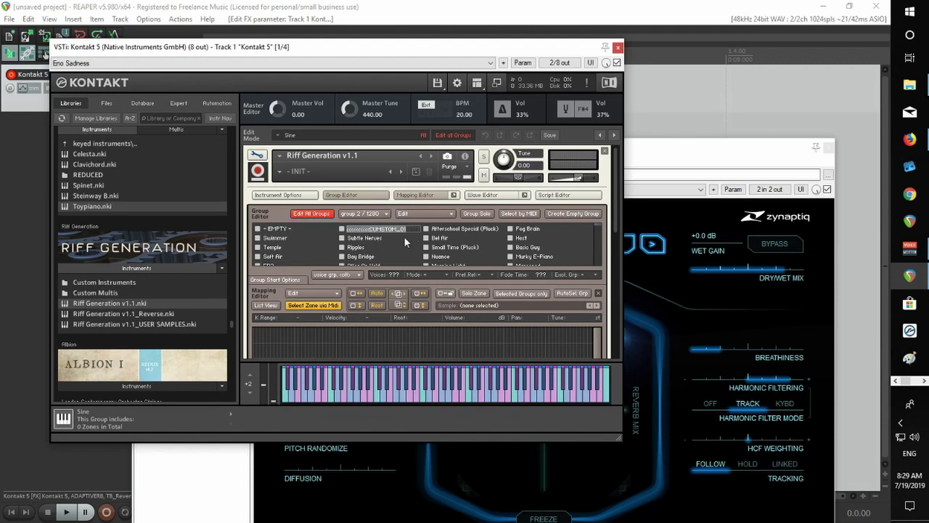
# Rename Afterschool Special to CUMSTOM_02 and Fog Brain to CUMSTOM_03 using the pasted name
pyautogui.click(462, 228)
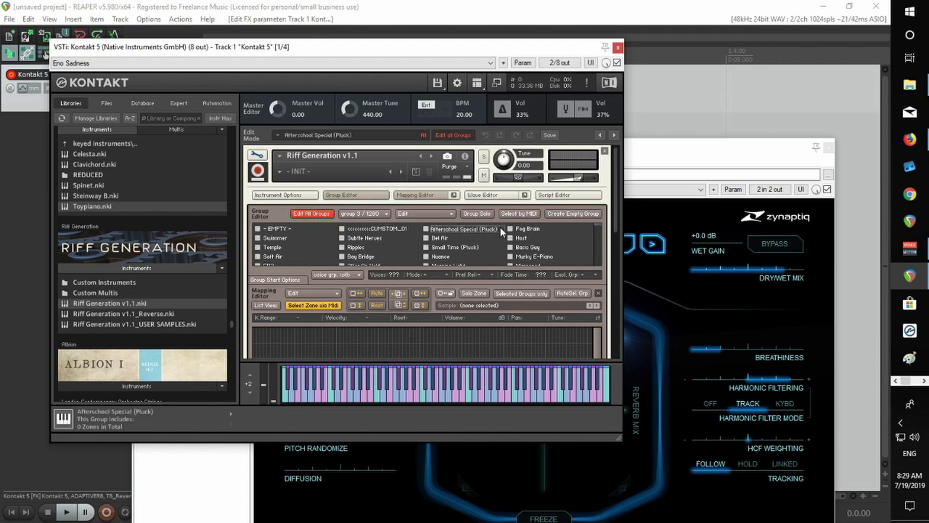
pyautogui.doubleClick(500, 228)
pyautogui.write('<<<<<<<<<CUMSTOM_01')
pyautogui.press('BackSpace')
pyautogui.write('2')
pyautogui.press('Return')
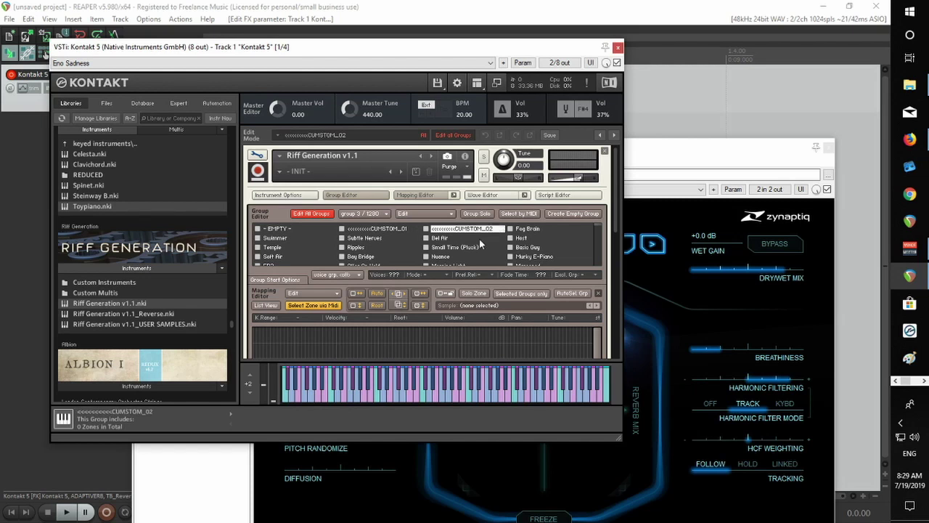
pyautogui.click(538, 228)
pyautogui.write('<<<<<<<<<CUMSTOM_01')
pyautogui.press('BackSpace')
pyautogui.write('3')
pyautogui.press('Return')
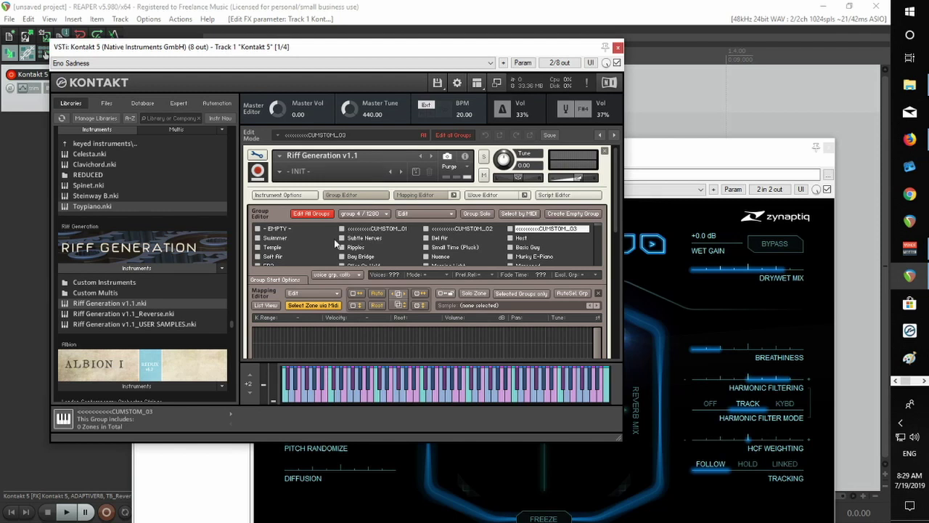
# Rename Swimmer to CUMSTOM_04 and Subtle Nerves to CUMSTOM_05, then review Bel Air and CUMSTOM_01
pyautogui.click(286, 238)
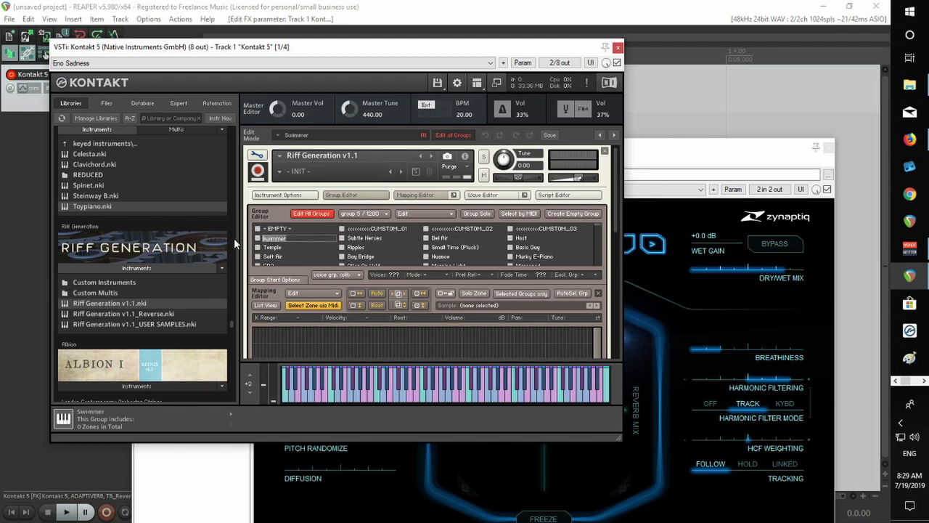
pyautogui.write('<<<<<<<<<CUMSTOM_01')
pyautogui.press('BackSpace')
pyautogui.write('4')
pyautogui.press('Return')
pyautogui.doubleClick(363, 238)
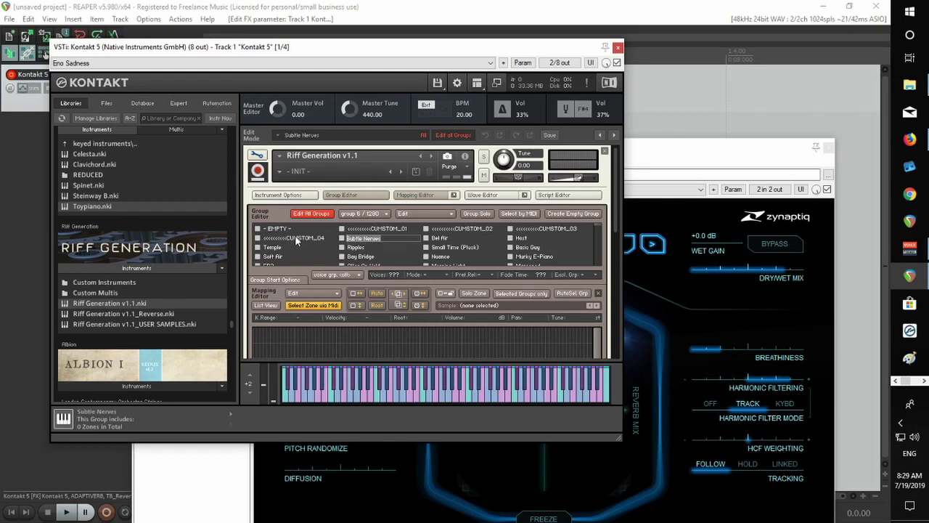
pyautogui.write('<<<<<<<<<CUMSTOM_01')
pyautogui.press('Return')
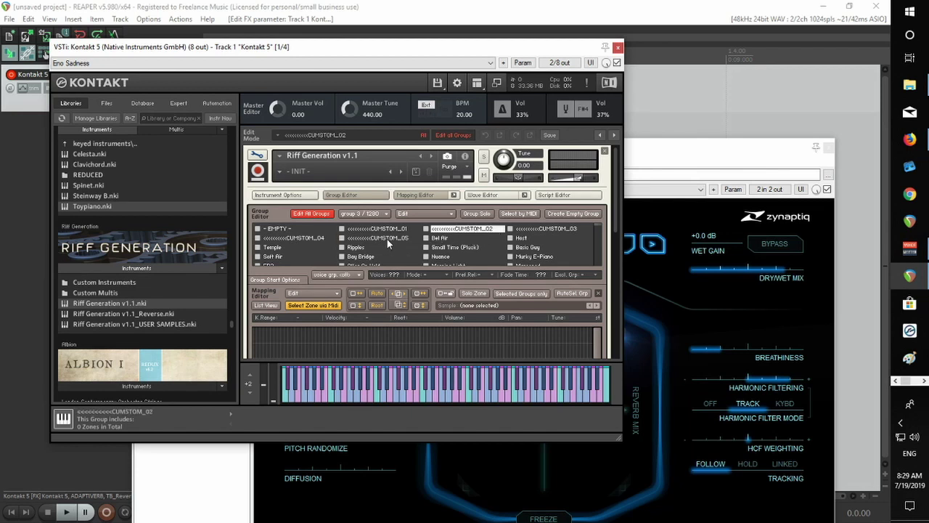
pyautogui.click(439, 238)
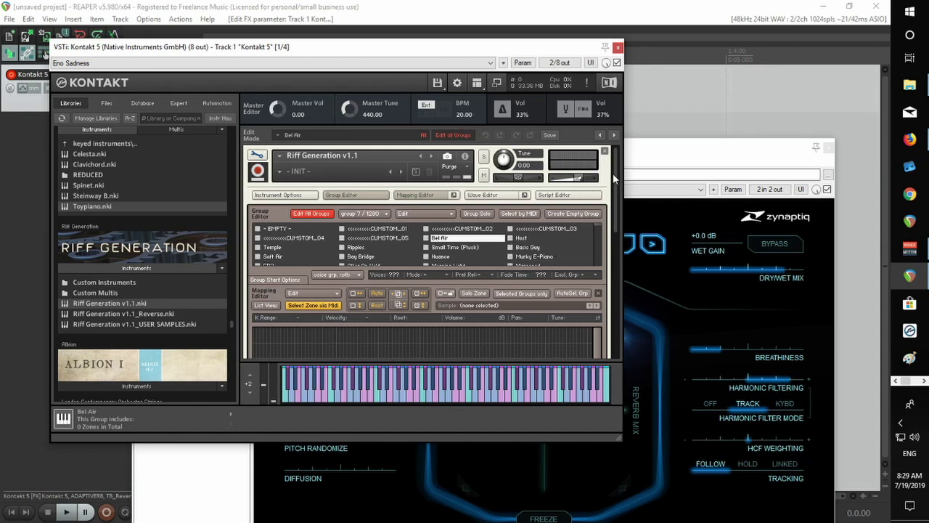
pyautogui.click(391, 228)
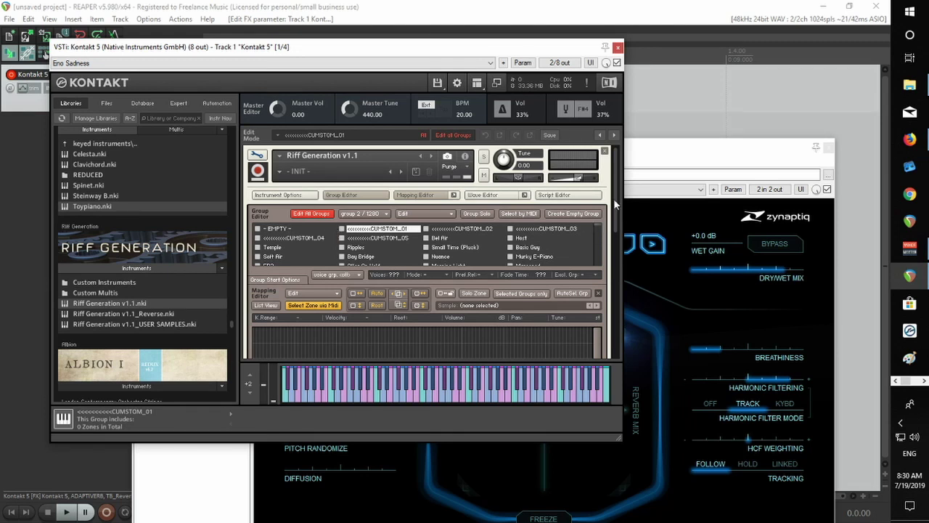
# Scroll the group list and rename the Sine group with the pasted CUMSTOM_01 placeholder
pyautogui.scroll(-5, 595, 224)
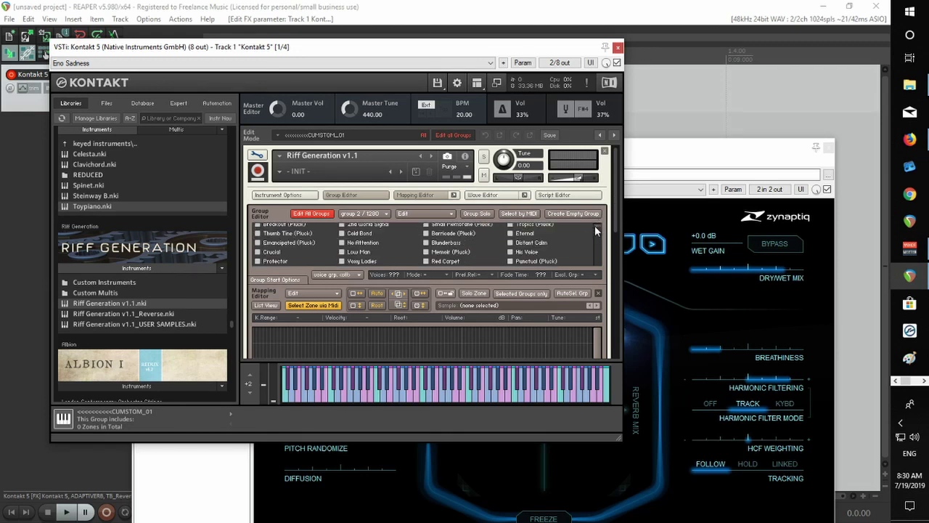
pyautogui.scroll(-3, 595, 227)
pyautogui.click(371, 241)
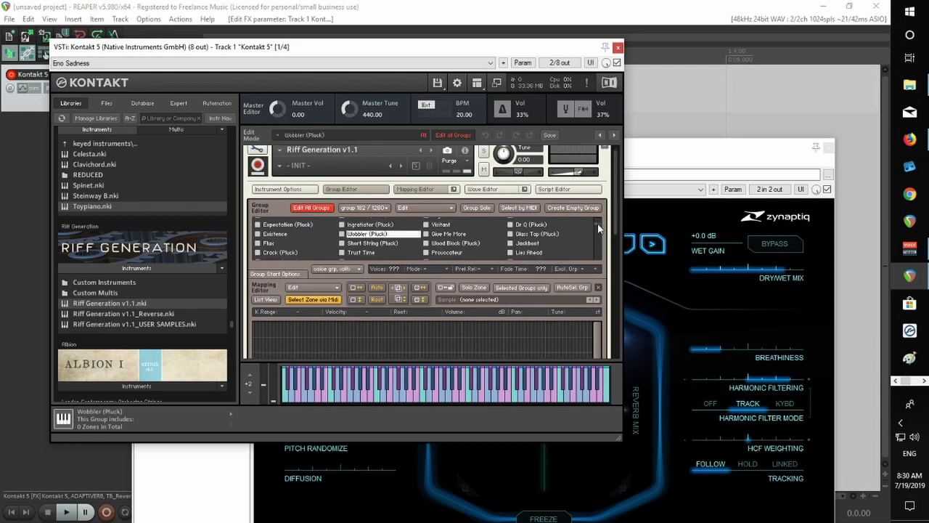
pyautogui.scroll(-3, 597, 223)
pyautogui.scroll(-3, 598, 224)
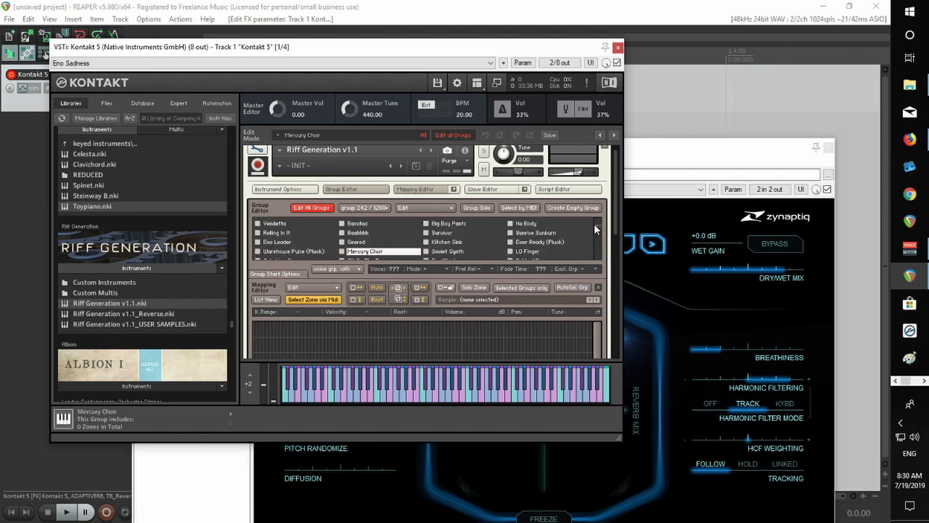
pyautogui.scroll(-3, 594, 223)
pyautogui.click(280, 248)
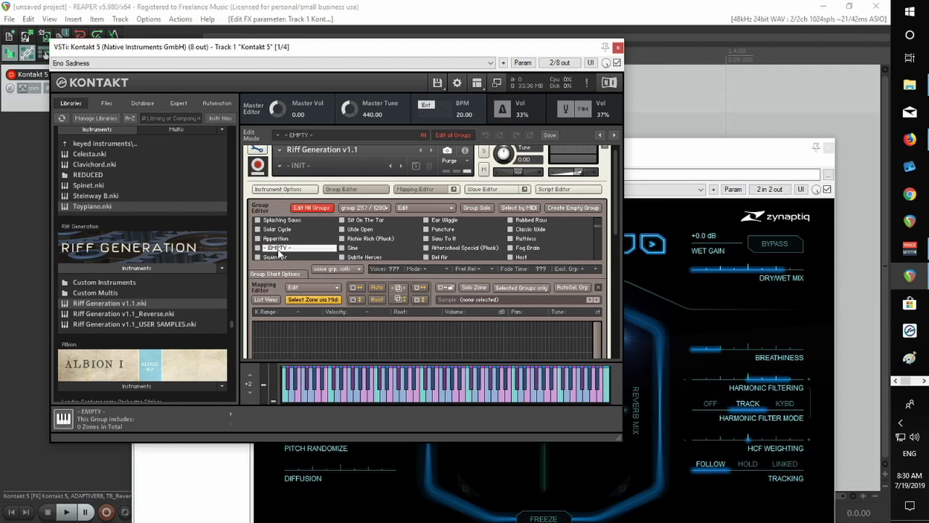
pyautogui.click(352, 248)
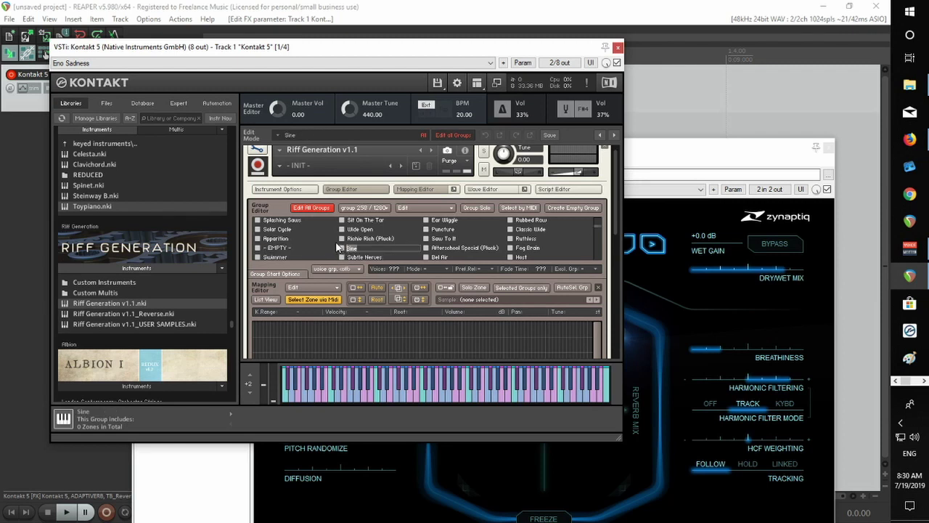
pyautogui.hotkey('ctrl', 'v')
pyautogui.press('Return')
# Rename Afterschool Special (Pluck) to CUMSTOM_02 and Fog Brain to CUMSTOM_03
pyautogui.click(479, 249)
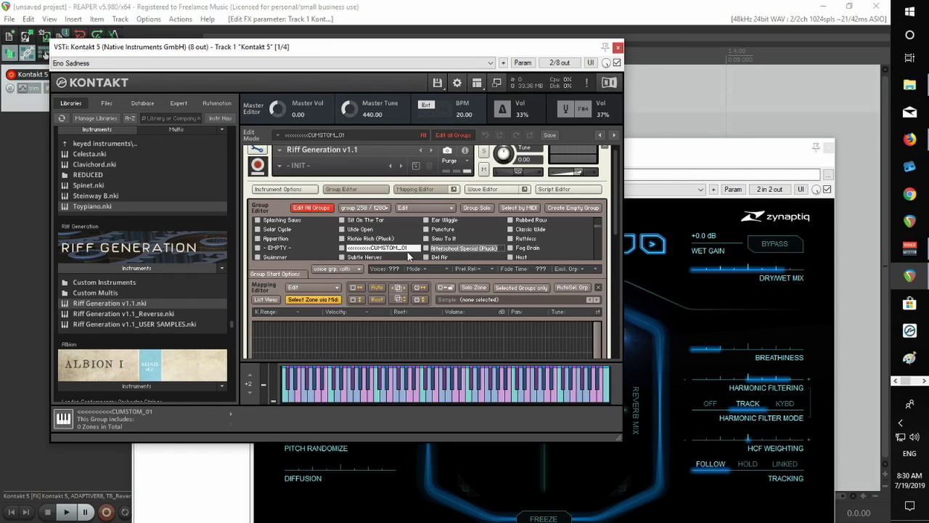
pyautogui.write('<<<<<<<<<CUMSTOM_01')
pyautogui.write('2')
pyautogui.press('Return')
pyautogui.click(553, 247)
pyautogui.write('<<<<<<<<CUMSTOM_01')
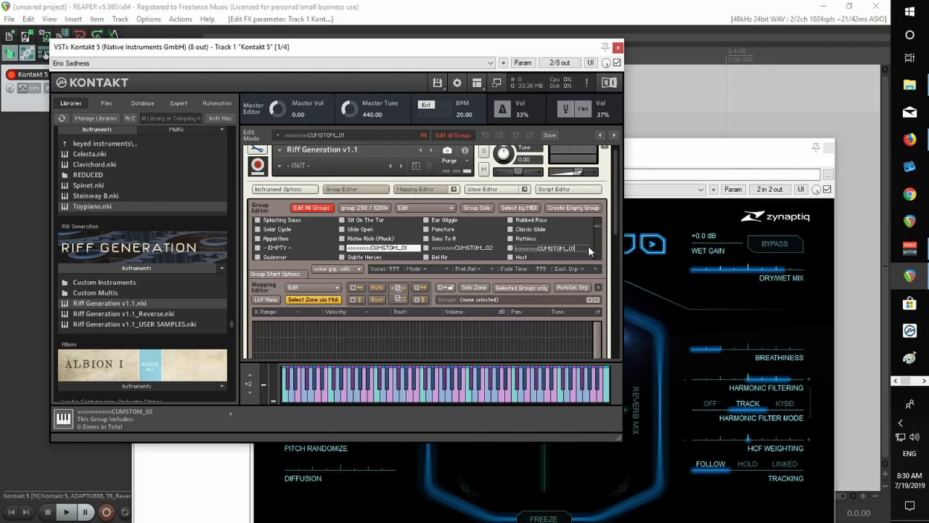
pyautogui.press('BackSpace')
pyautogui.write('3')
pyautogui.press('Return')
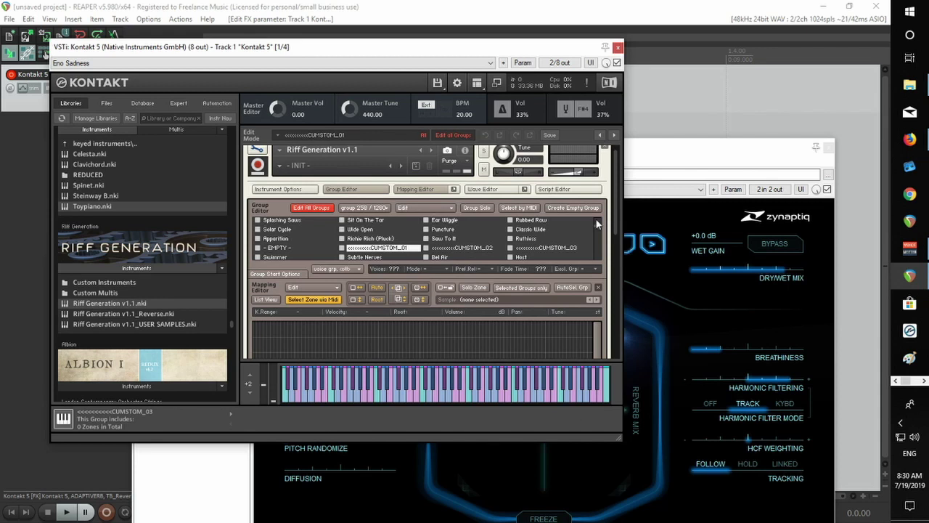
pyautogui.scroll(-8, 596, 235)
pyautogui.scroll(-6, 595, 241)
pyautogui.scroll(-8, 586, 247)
pyautogui.scroll(20, 592, 226)
pyautogui.click(394, 231)
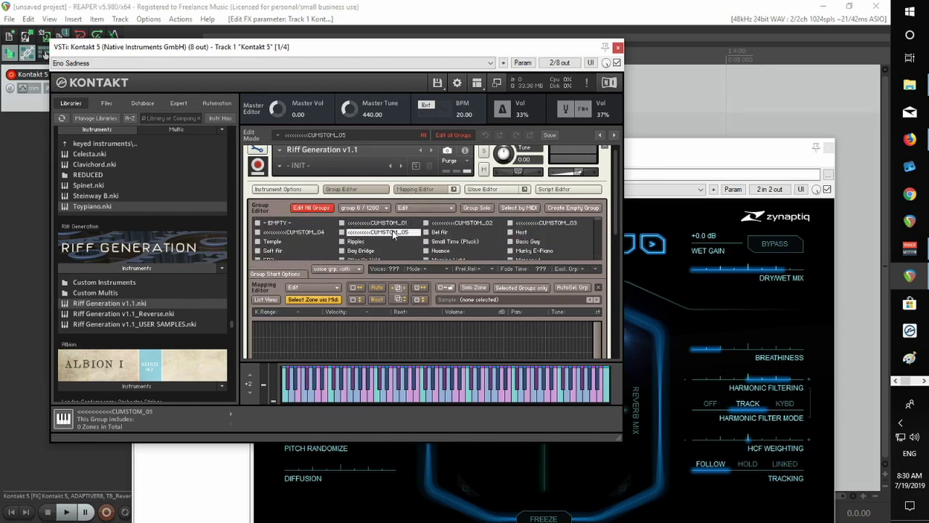
pyautogui.click(457, 225)
pyautogui.click(534, 224)
pyautogui.click(306, 233)
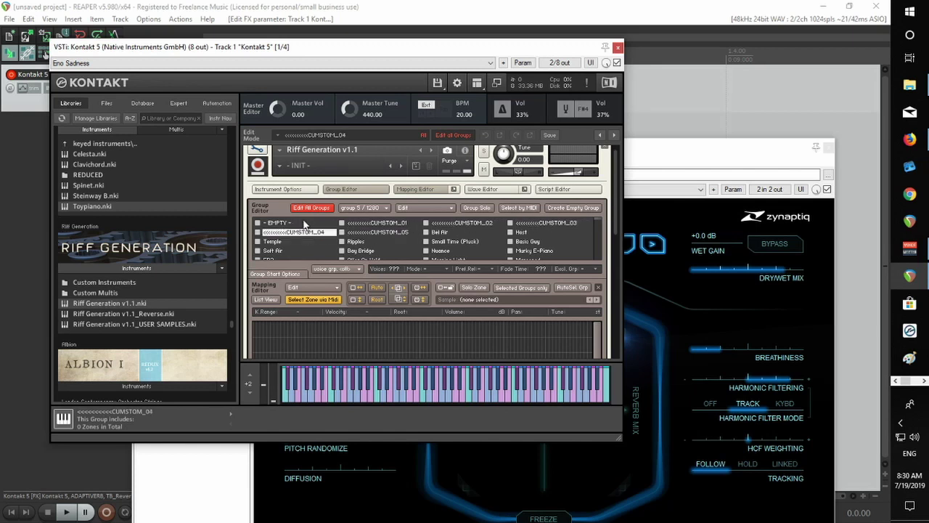
pyautogui.click(302, 225)
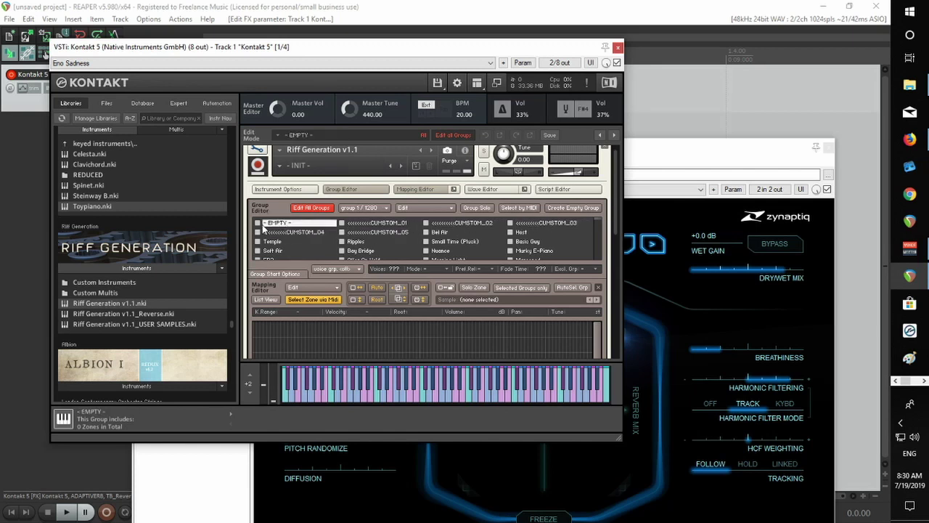
pyautogui.click(373, 226)
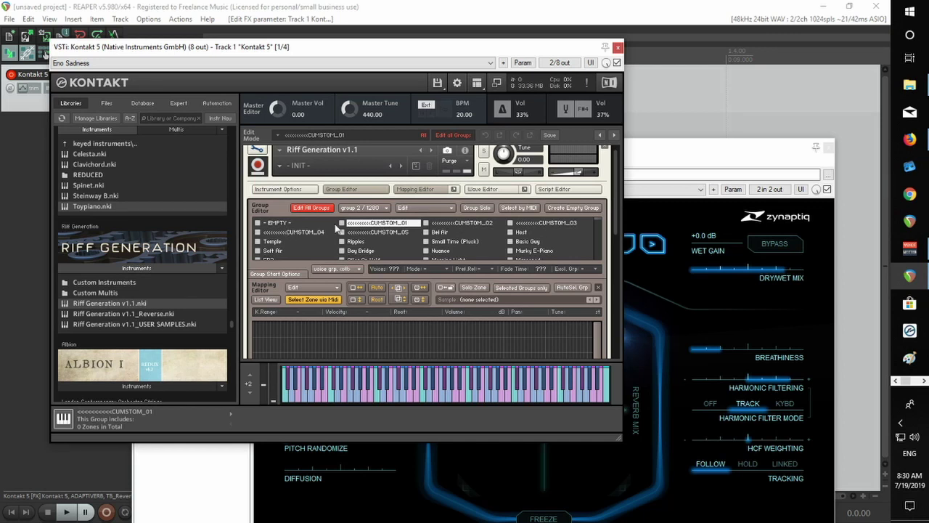
pyautogui.click(456, 227)
pyautogui.click(533, 226)
pyautogui.click(300, 236)
pyautogui.click(379, 233)
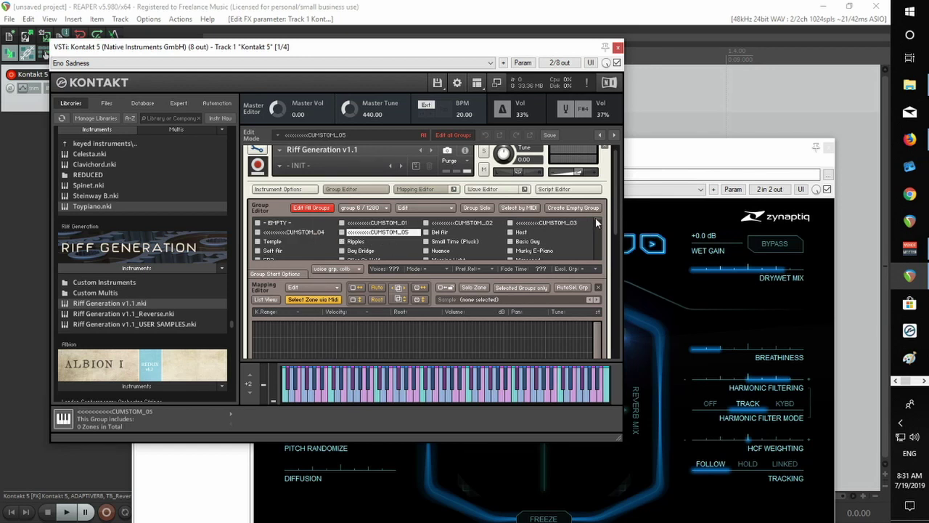
pyautogui.moveTo(596, 223)
pyautogui.mouseDown()
pyautogui.moveTo(592, 254)
pyautogui.moveTo(595, 223)
pyautogui.mouseUp()
# Browse the USER SAMPLES group list, checking the CUMSTOM_01 and CUMSTOM_02 placeholder groups
pyautogui.scroll(-2, 615, 193)
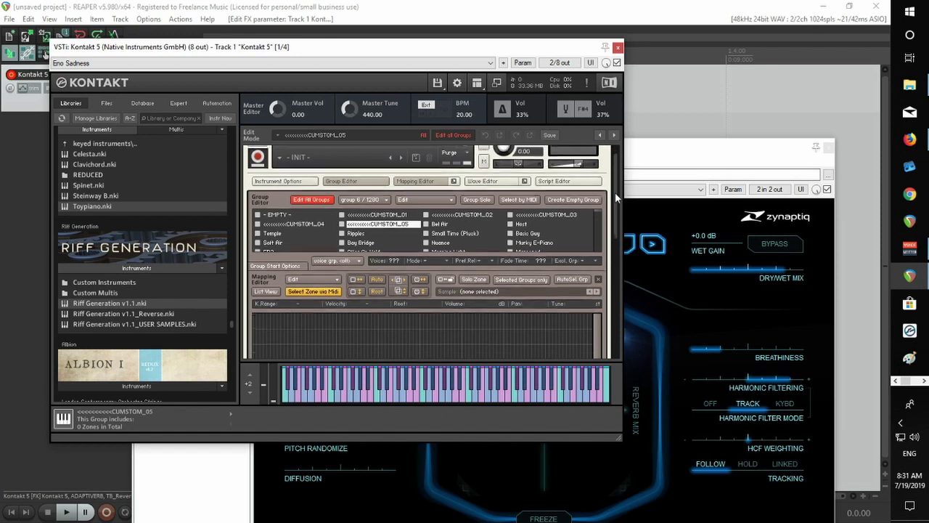
pyautogui.scroll(3, 615, 191)
pyautogui.scroll(-2, 615, 188)
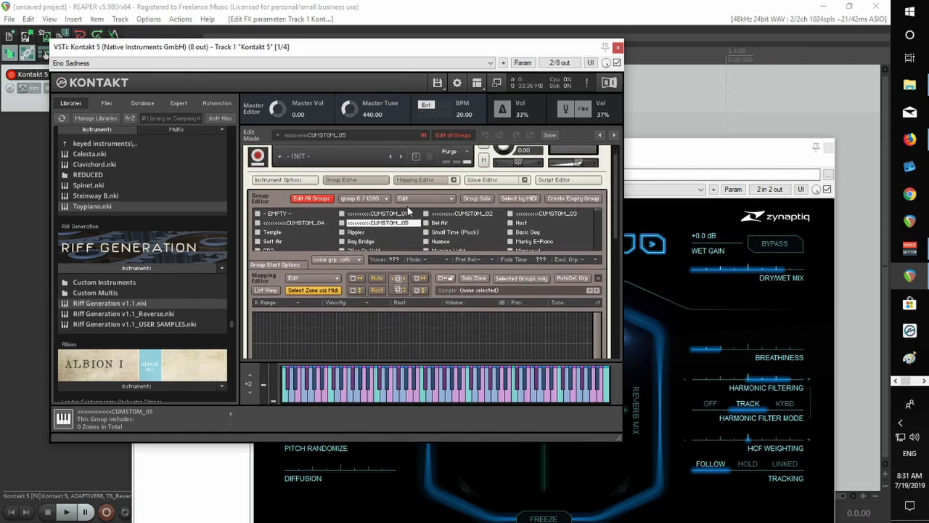
pyautogui.click(404, 214)
pyautogui.scroll(-3, 618, 204)
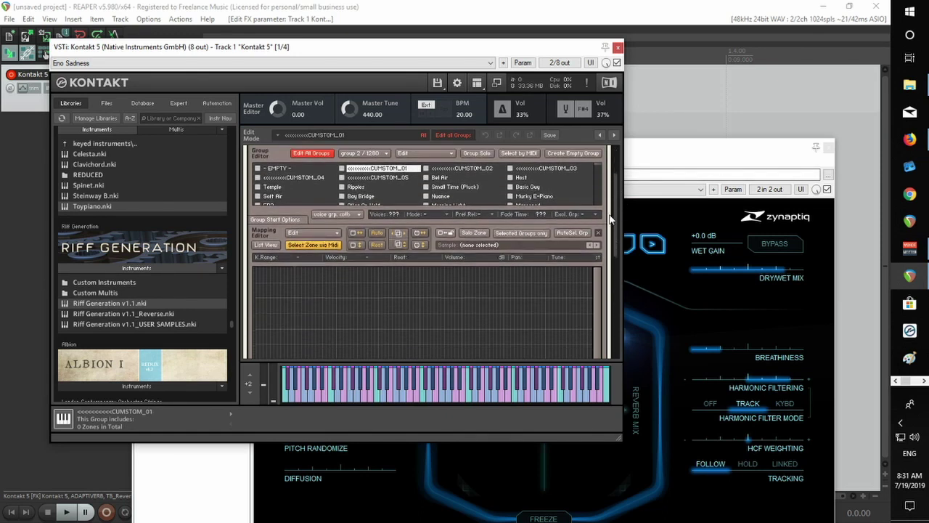
pyautogui.scroll(1, 618, 203)
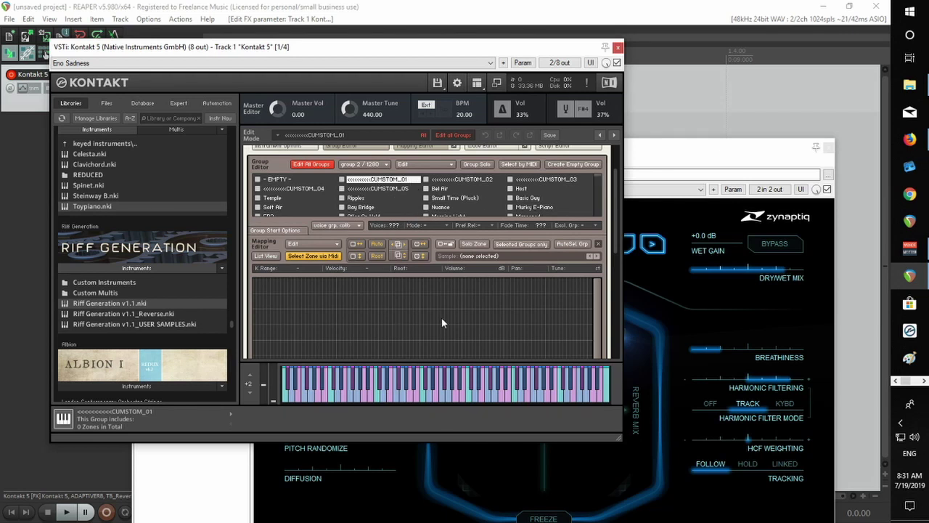
pyautogui.click(483, 182)
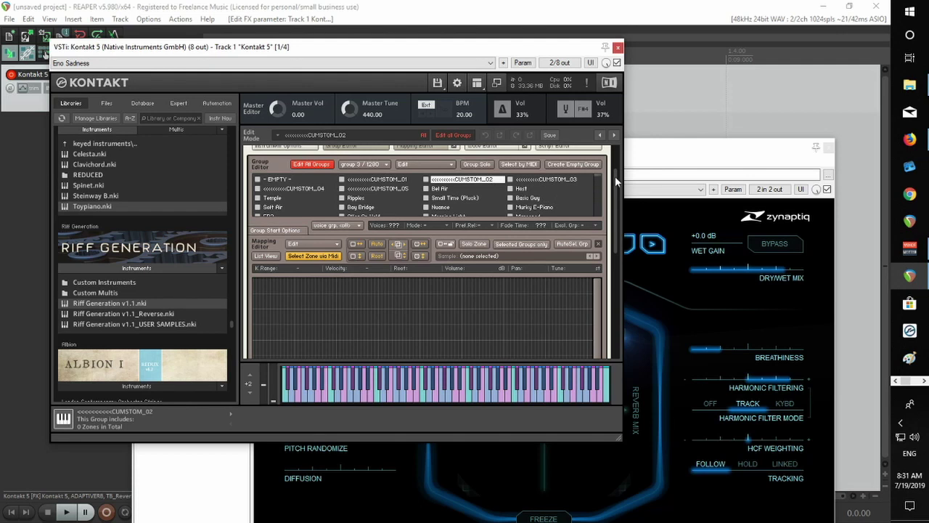
pyautogui.scroll(3, 614, 175)
pyautogui.scroll(2, 614, 171)
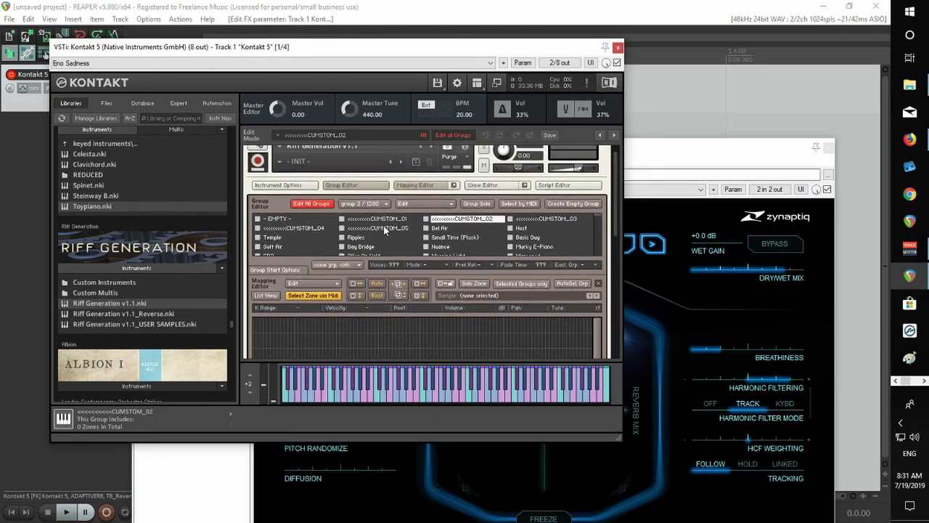
pyautogui.scroll(1, 617, 192)
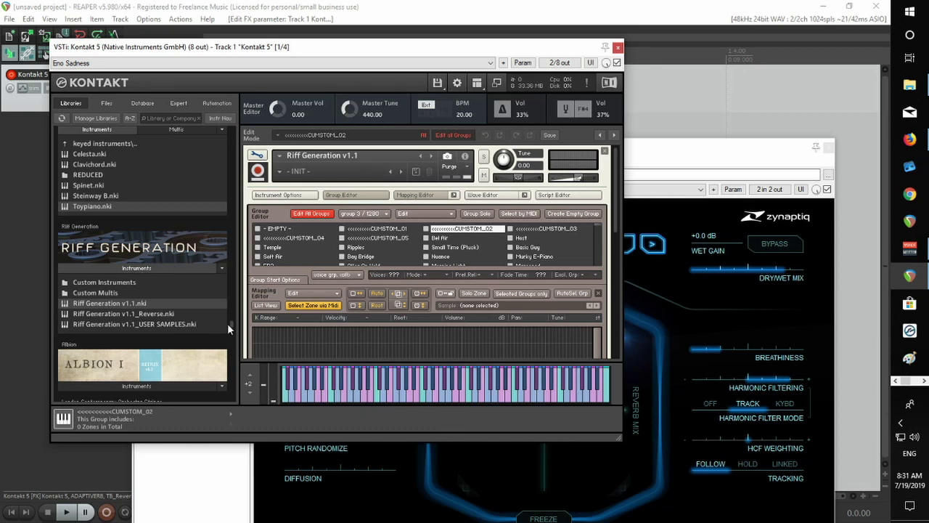
pyautogui.scroll(-3, 230, 323)
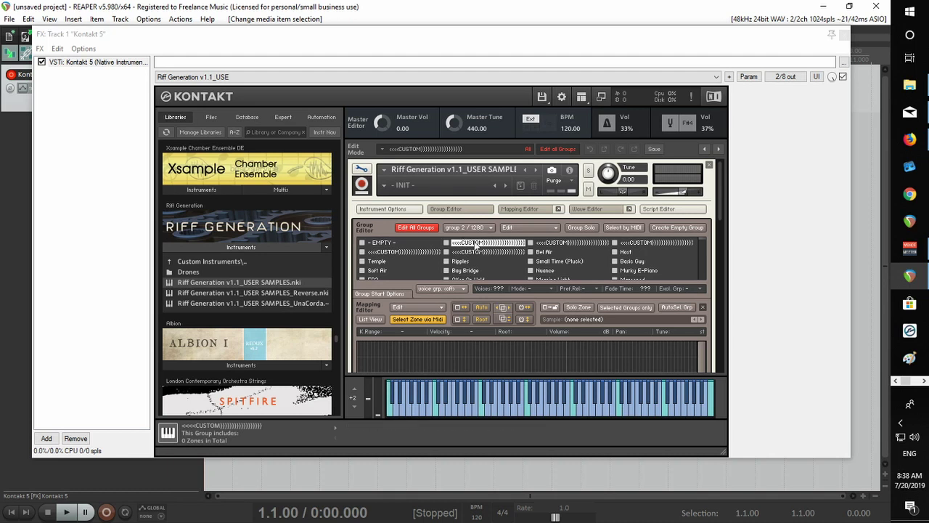
# Check the performance view, revisit the custom groups, and scroll the Libraries browser to Celesta.nki
pyautogui.click(357, 169)
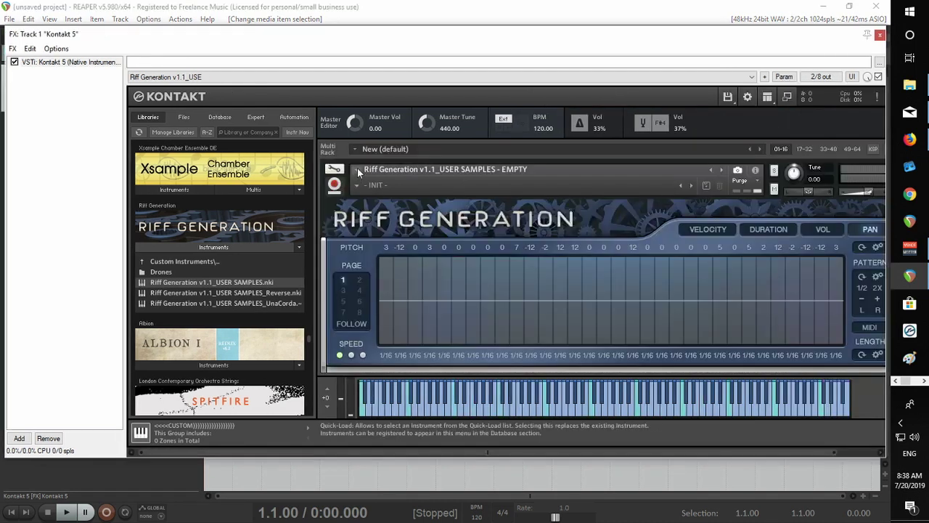
pyautogui.click(357, 167)
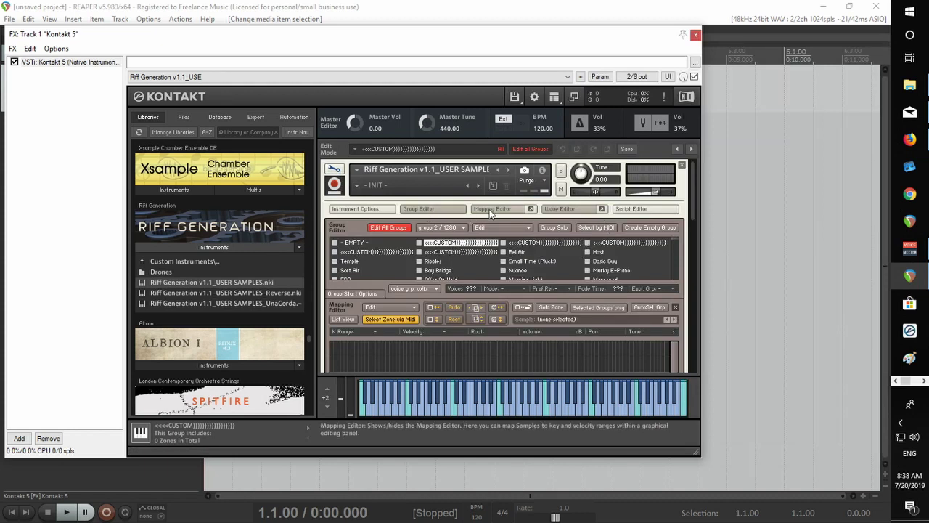
pyautogui.scroll(-1, 429, 265)
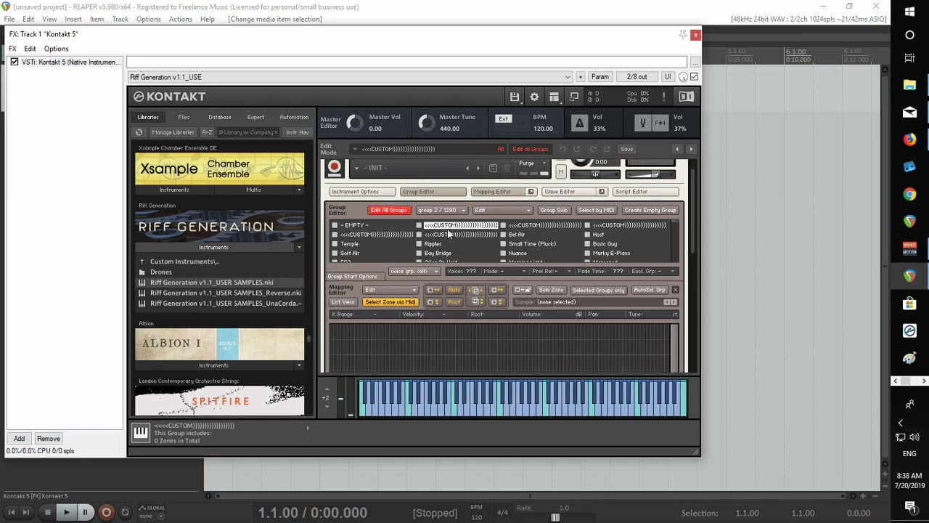
pyautogui.click(539, 226)
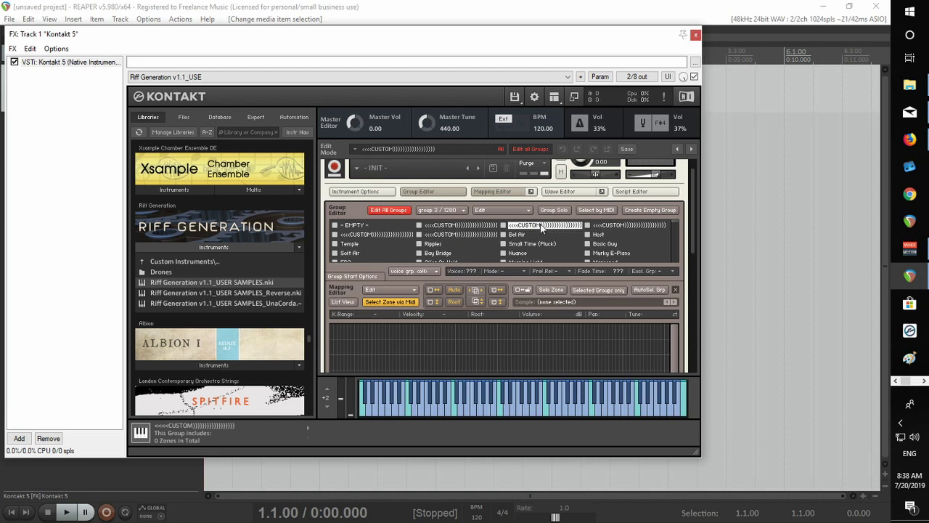
pyautogui.click(446, 226)
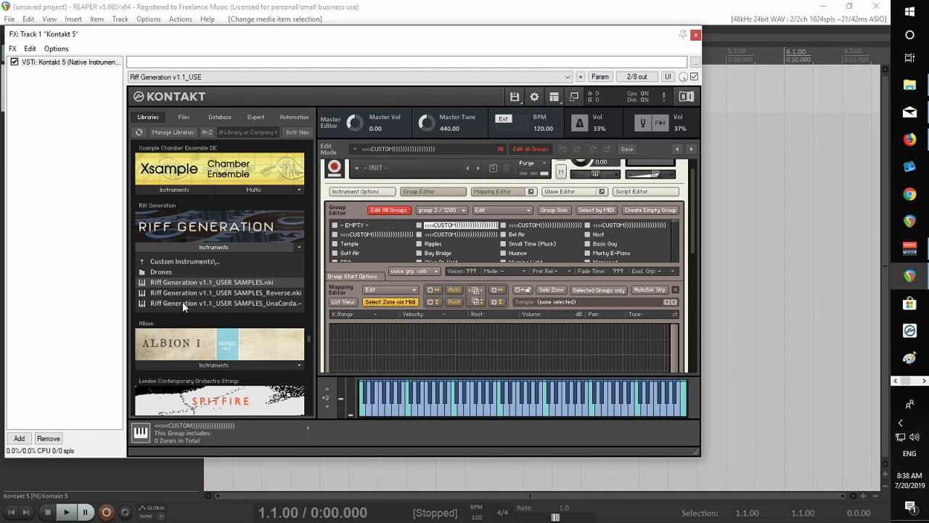
pyautogui.moveTo(308, 337); pyautogui.dragTo(305, 372)
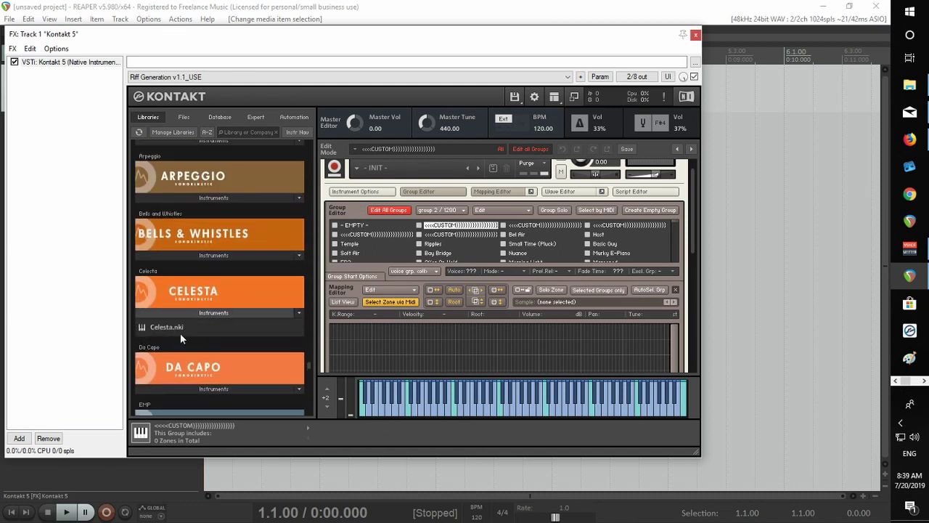
# Load the Celesta instrument and enlarge the plugin window to show the full panel
pyautogui.doubleClick(166, 327)
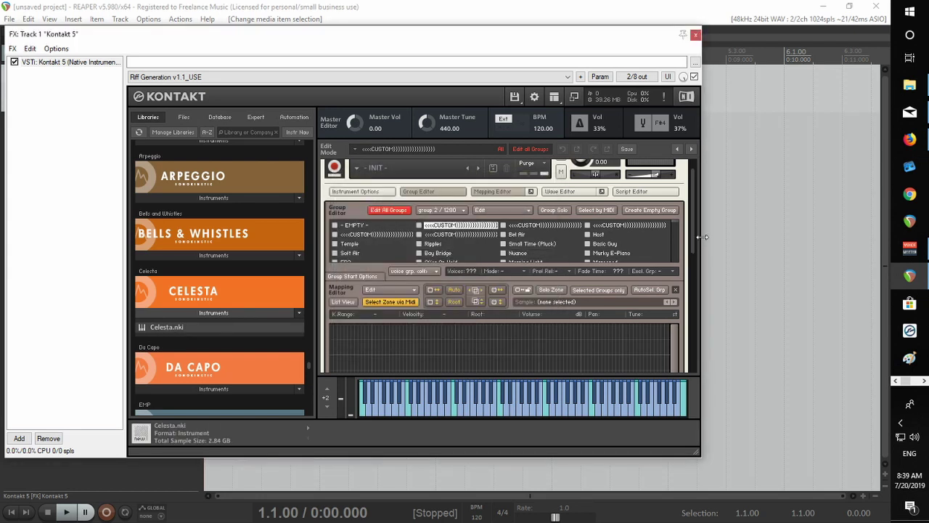
pyautogui.scroll(1, 367, 190)
pyautogui.click(334, 169)
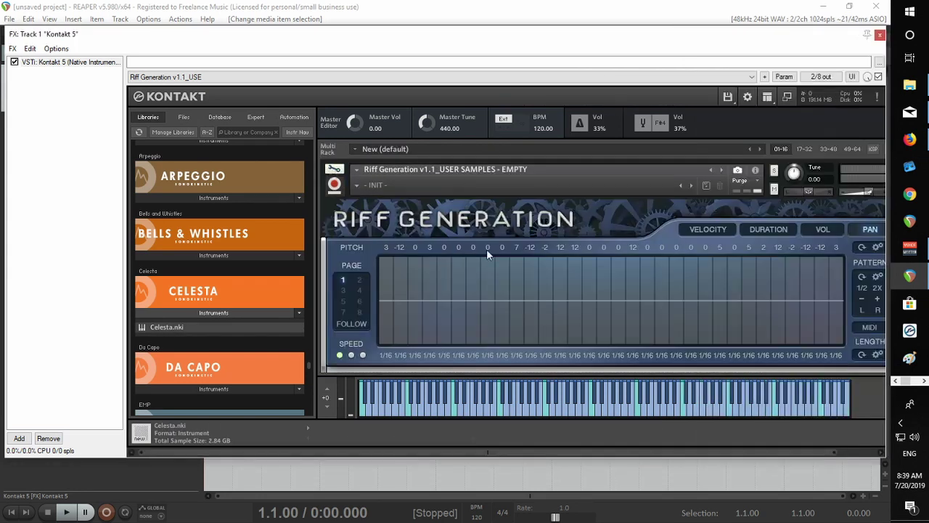
pyautogui.moveTo(767, 35); pyautogui.dragTo(610, 53)
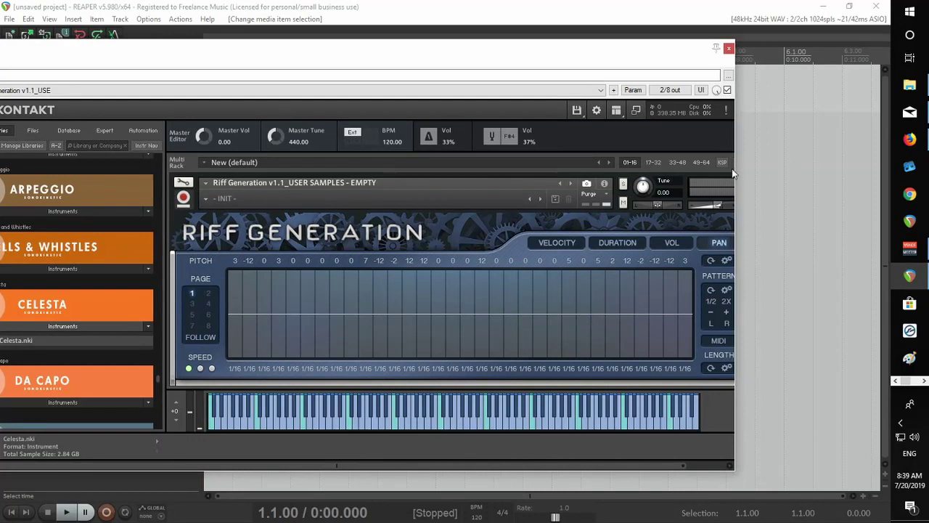
pyautogui.moveTo(739, 167); pyautogui.dragTo(742, 306)
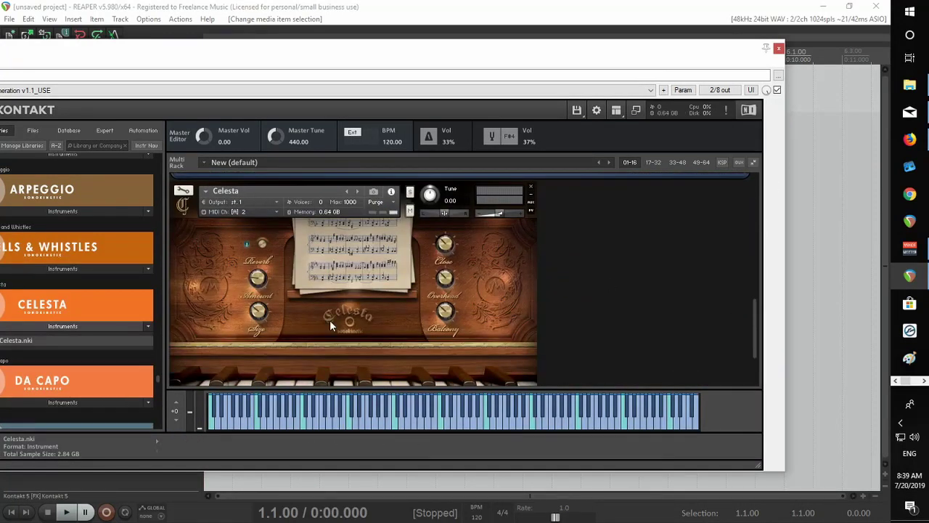
pyautogui.scroll(-2, 323, 353)
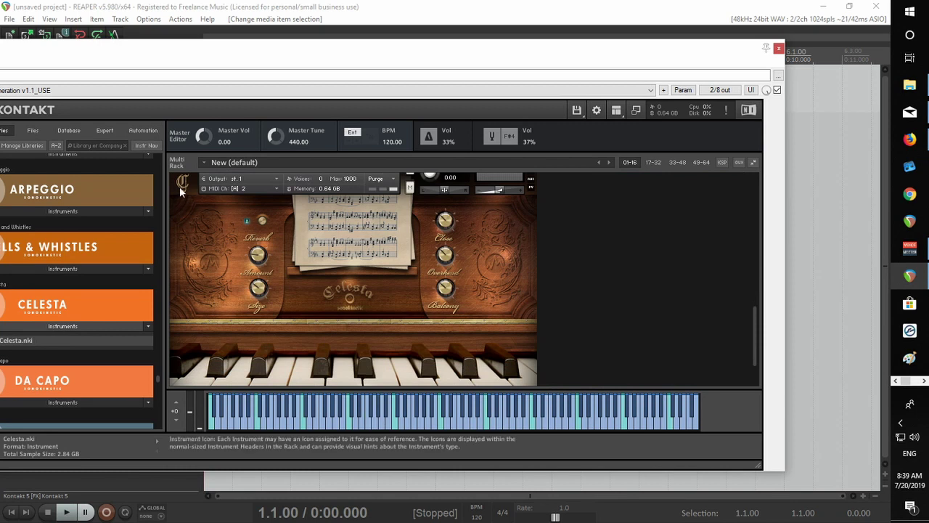
pyautogui.scroll(2, 190, 218)
# Open Celesta for editing, accept the audio device settings, and adjust the window
pyautogui.click(184, 199)
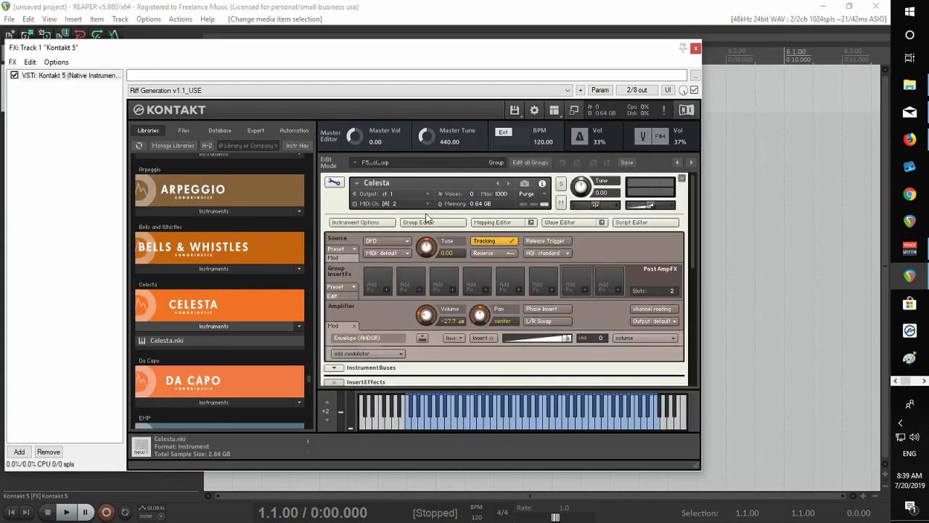
pyautogui.click(811, 19)
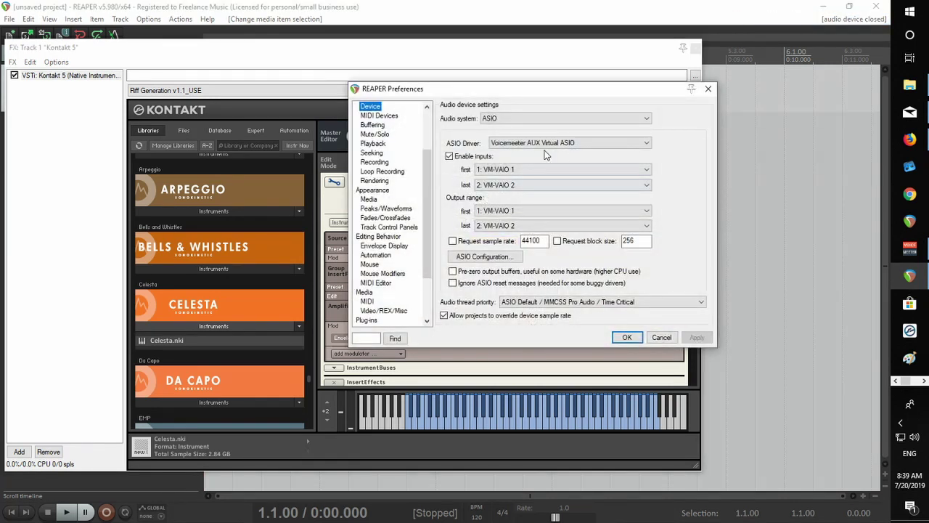
pyautogui.click(627, 336)
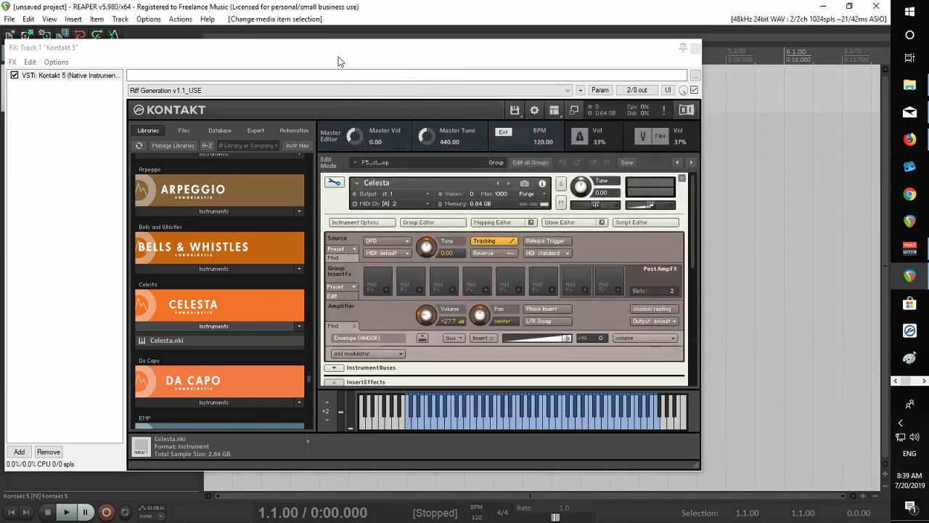
pyautogui.moveTo(348, 51); pyautogui.dragTo(382, 39)
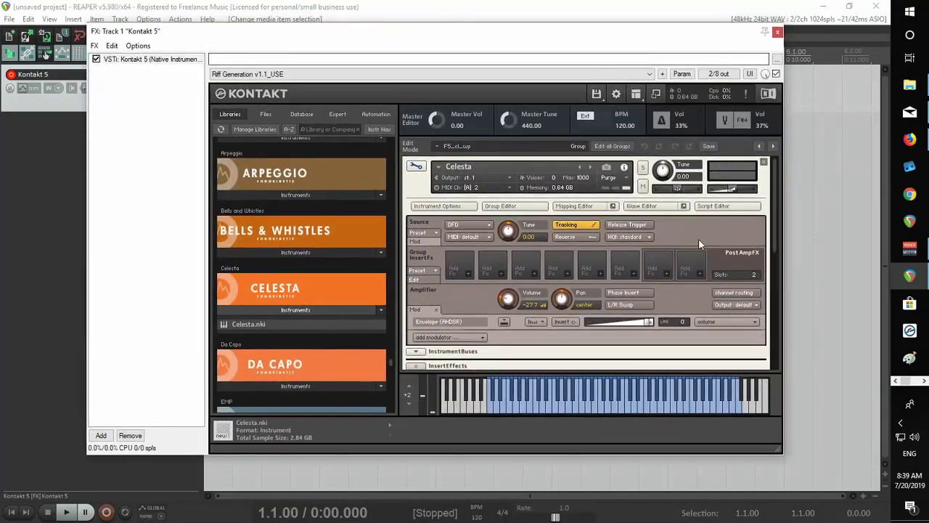
pyautogui.moveTo(772, 231); pyautogui.dragTo(771, 326)
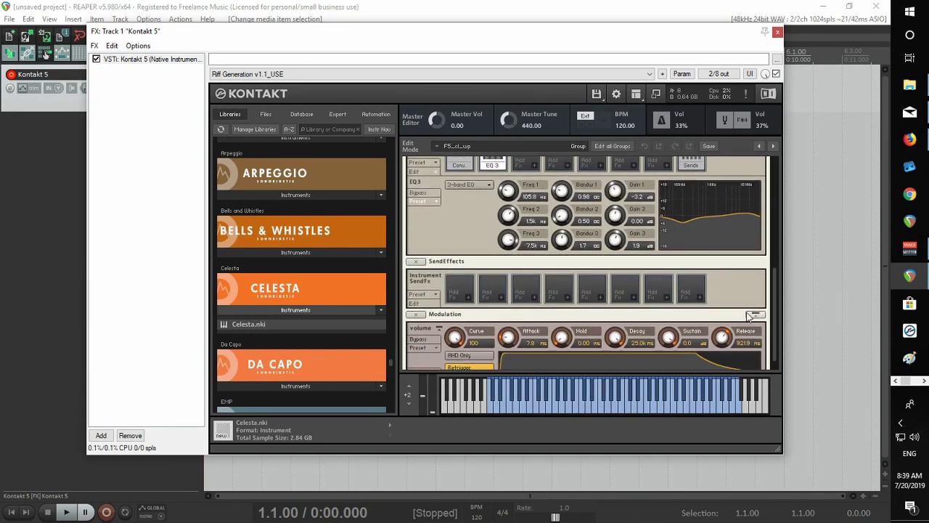
pyautogui.moveTo(774, 311); pyautogui.dragTo(775, 190)
# Show Celesta's mapping and groups, audition C1_fr_wp, then select the A5_cl_np group
pyautogui.click(570, 207)
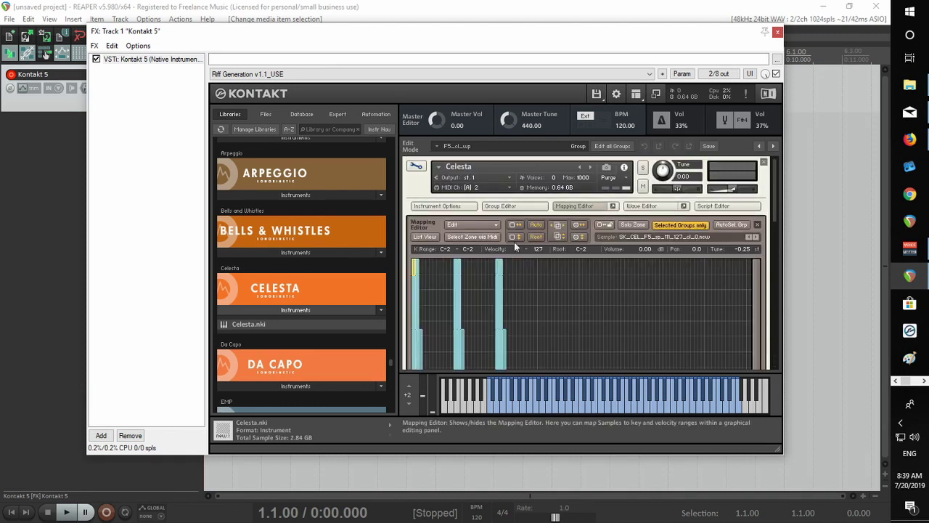
pyautogui.click(535, 208)
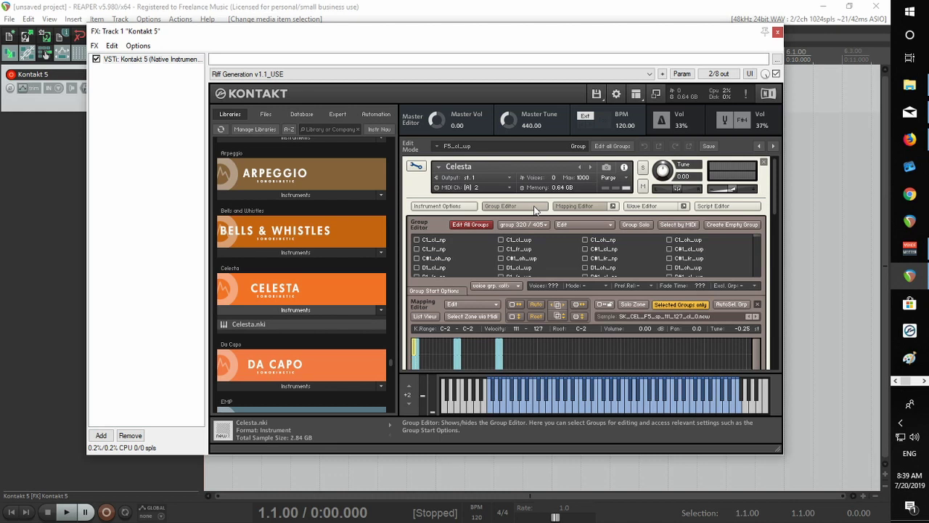
pyautogui.click(520, 241)
pyautogui.click(525, 250)
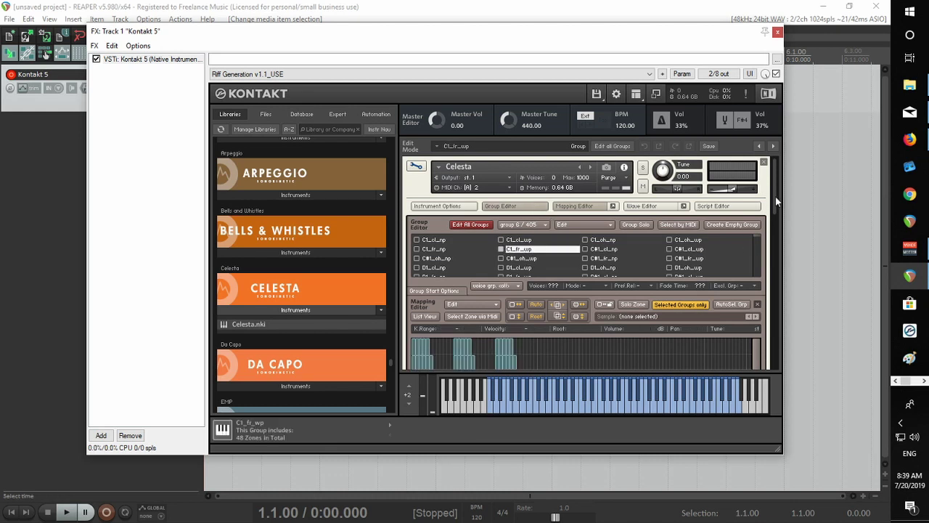
pyautogui.moveTo(775, 196); pyautogui.dragTo(761, 230)
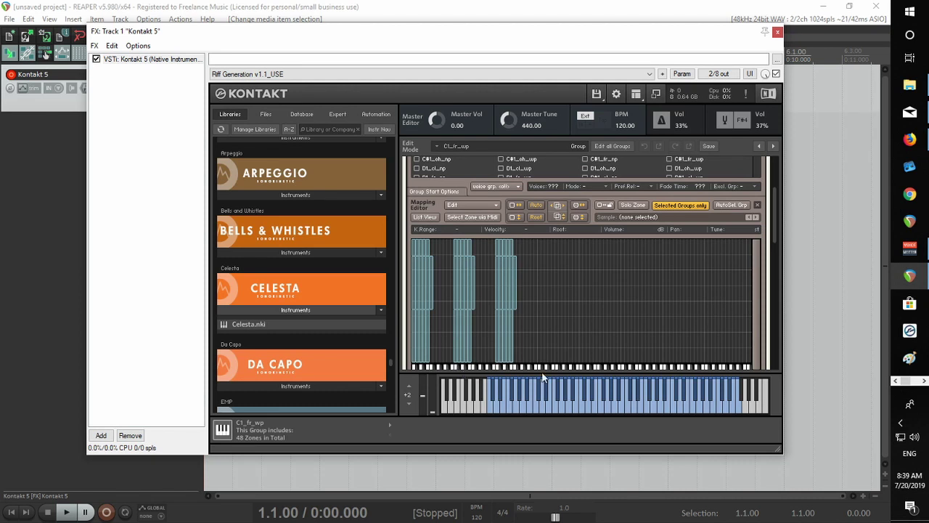
pyautogui.click(626, 401)
pyautogui.moveTo(774, 198); pyautogui.dragTo(769, 165)
pyautogui.click(602, 226)
# Exit Celesta editing, load EMP Mark II.nki from the EMP library, and open it for editing
pyautogui.click(765, 162)
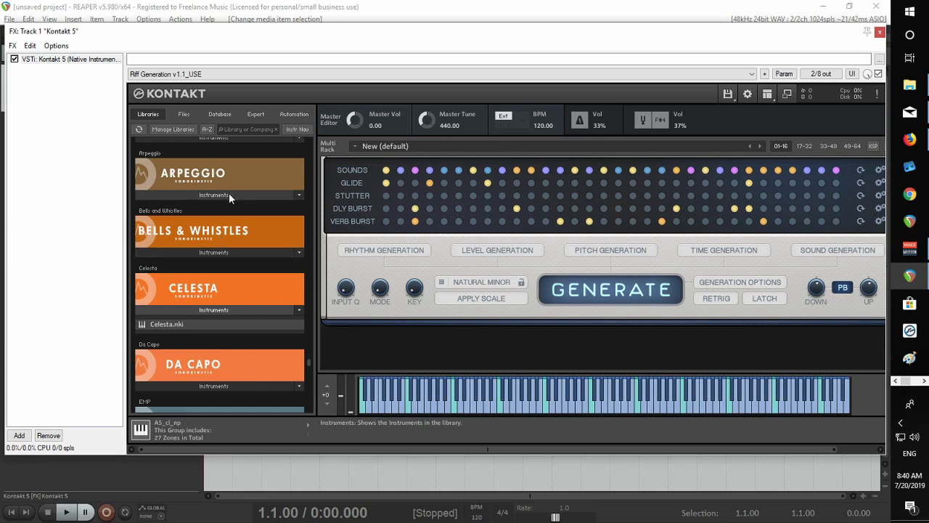
pyautogui.scroll(-3, 261, 294)
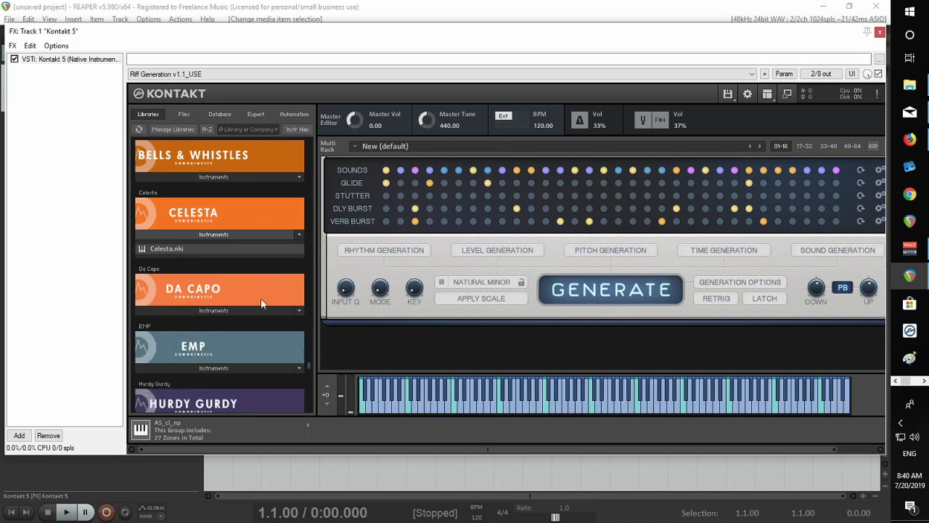
pyautogui.scroll(-2, 259, 301)
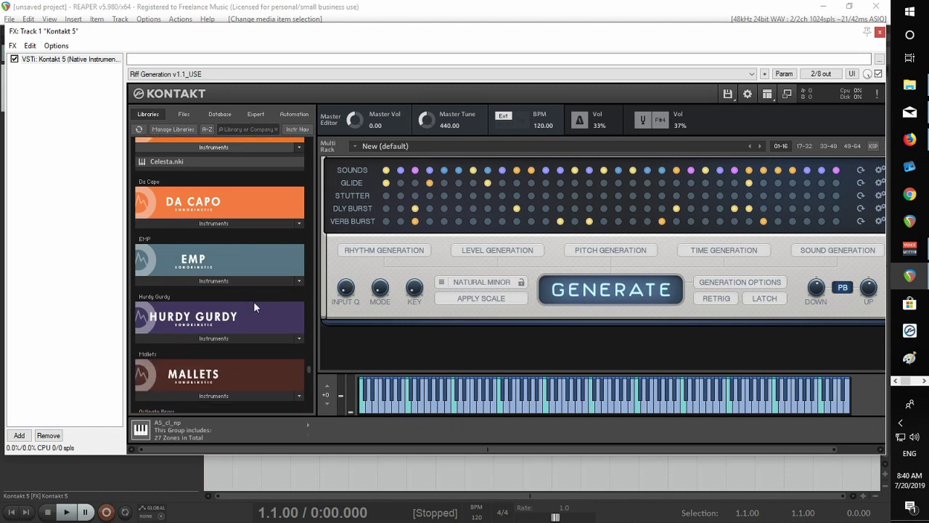
pyautogui.click(226, 280)
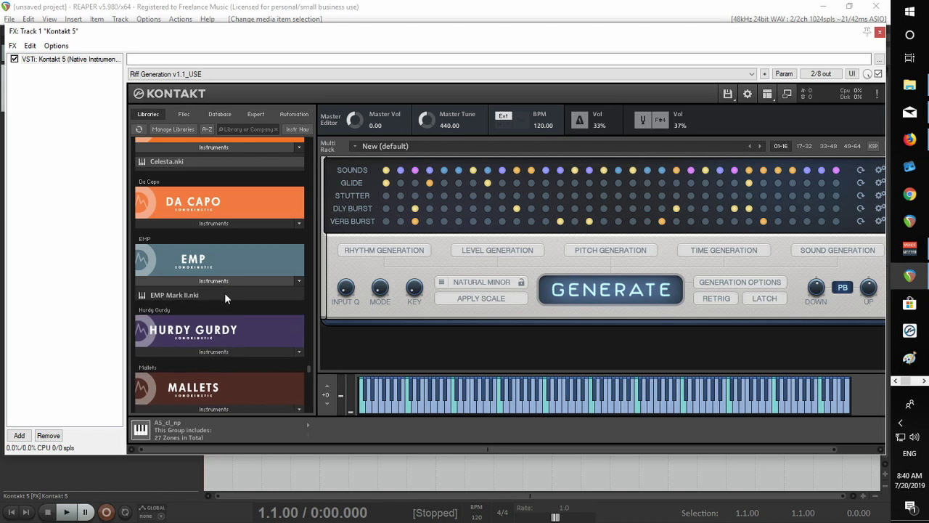
pyautogui.doubleClick(178, 295)
pyautogui.scroll(-2, 545, 308)
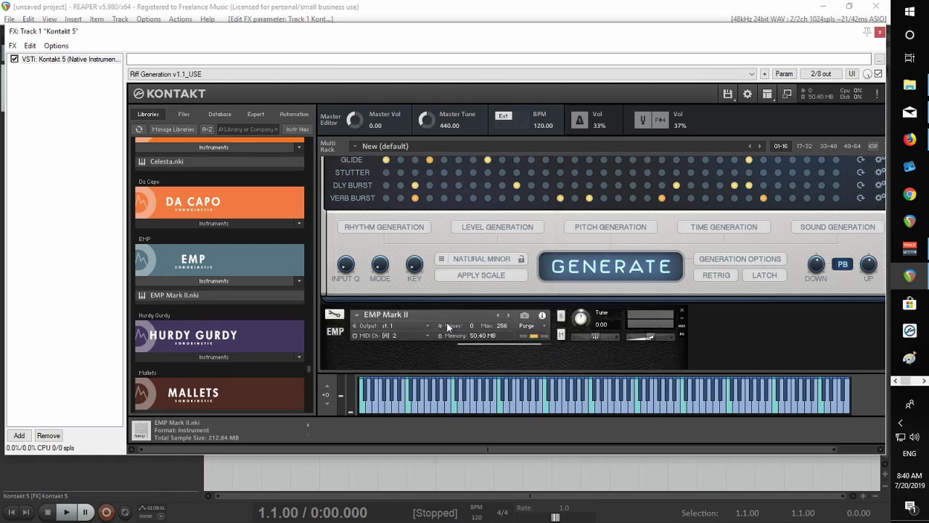
pyautogui.click(340, 296)
pyautogui.scroll(-1, 516, 299)
pyautogui.scroll(1, 494, 230)
# Show EMP Mark II's sample mapping together with its group list
pyautogui.click(492, 200)
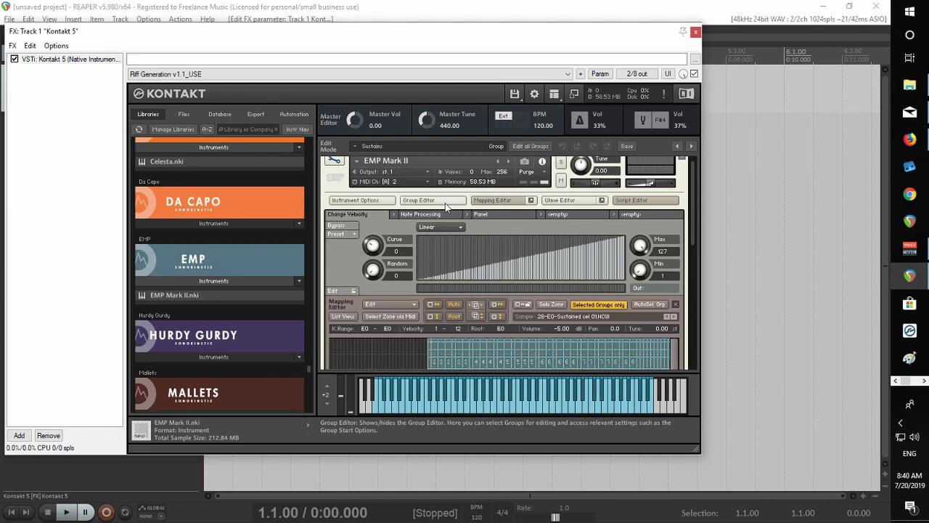
pyautogui.moveTo(692, 225)
pyautogui.mouseDown()
pyautogui.moveTo(686, 282)
pyautogui.moveTo(688, 242)
pyautogui.mouseUp()
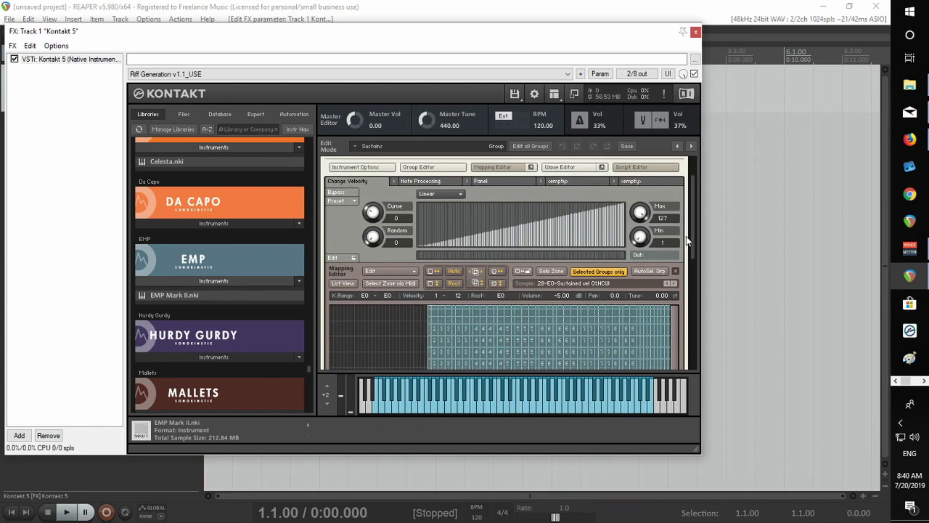
pyautogui.click(449, 169)
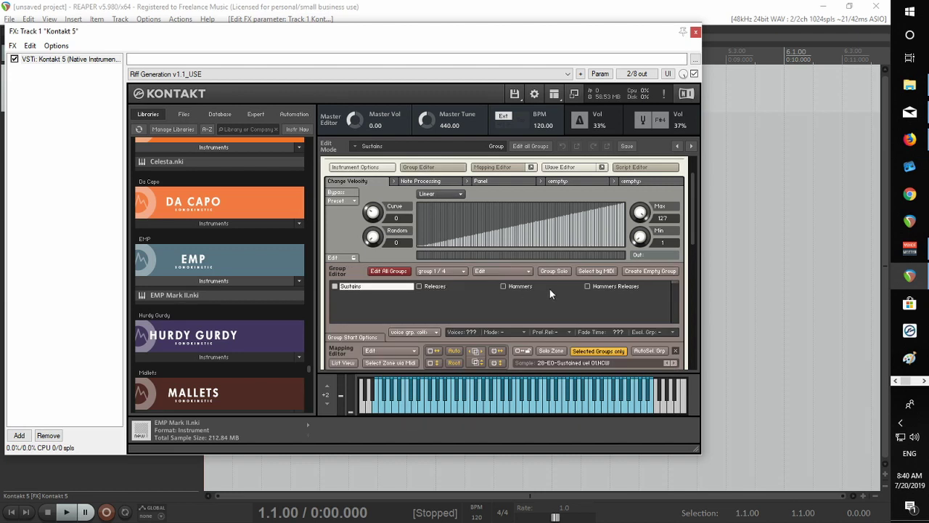
pyautogui.scroll(1, 436, 283)
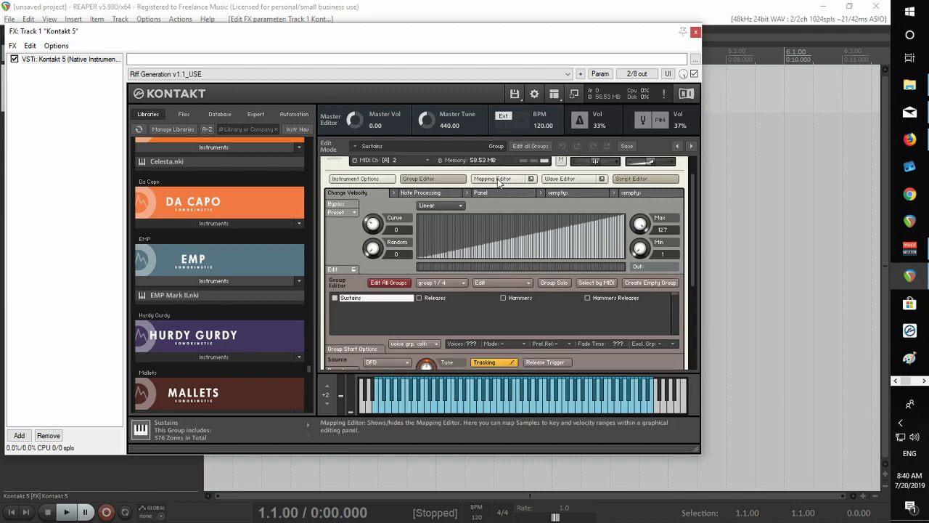
pyautogui.scroll(-3, 676, 284)
pyautogui.scroll(2, 487, 239)
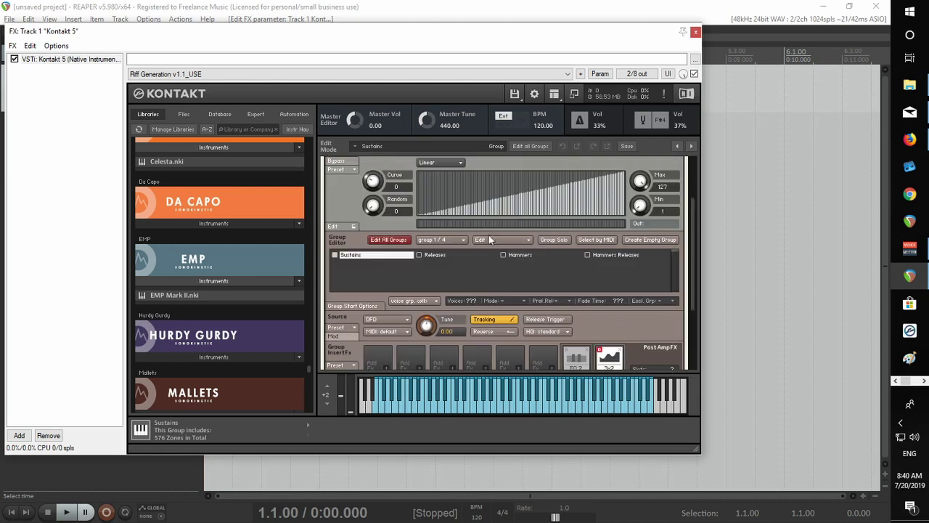
pyautogui.scroll(2, 487, 243)
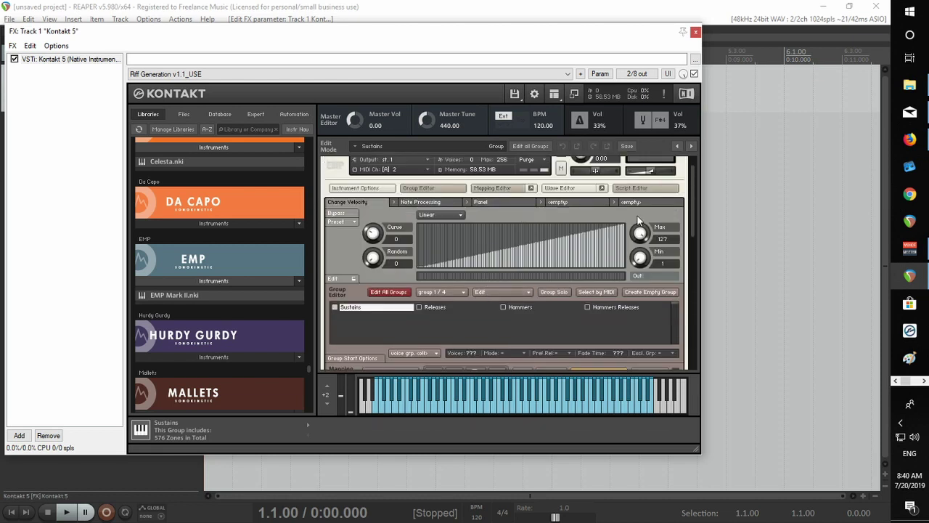
pyautogui.scroll(-10, 692, 221)
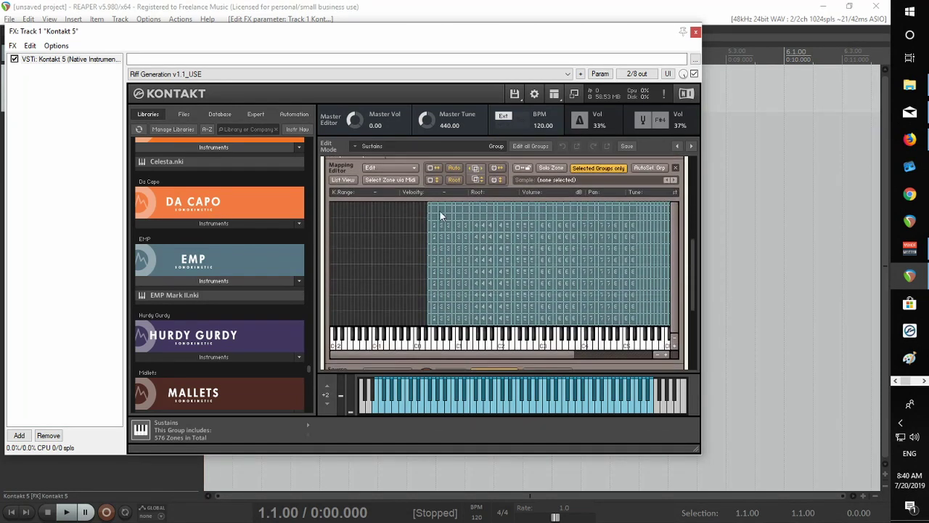
# Copy all the Sustains zones from the mapping and leave edit mode
pyautogui.moveTo(423, 204); pyautogui.dragTo(596, 324)
pyautogui.rightClick(513, 268)
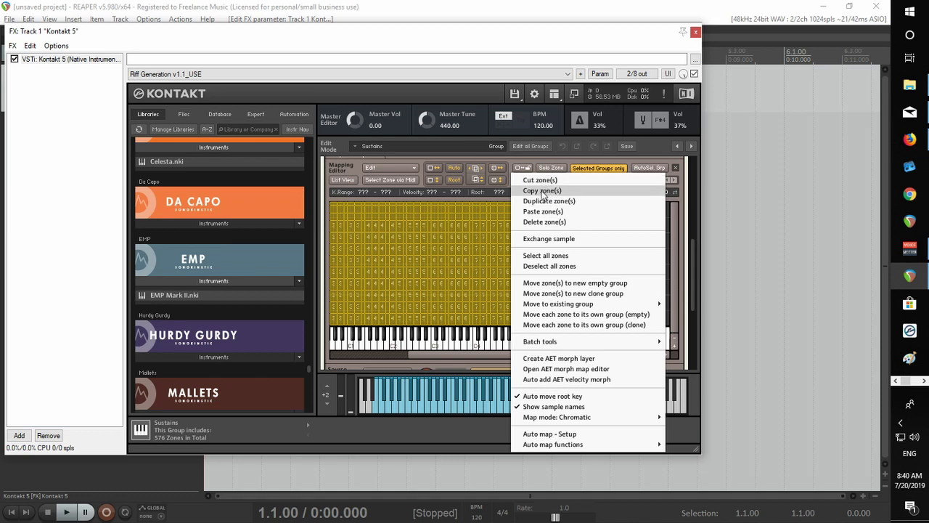
pyautogui.click(543, 191)
pyautogui.moveTo(692, 244); pyautogui.dragTo(693, 161)
# Leave edit mode, then move the Kontakt window left and resize it
pyautogui.click(335, 161)
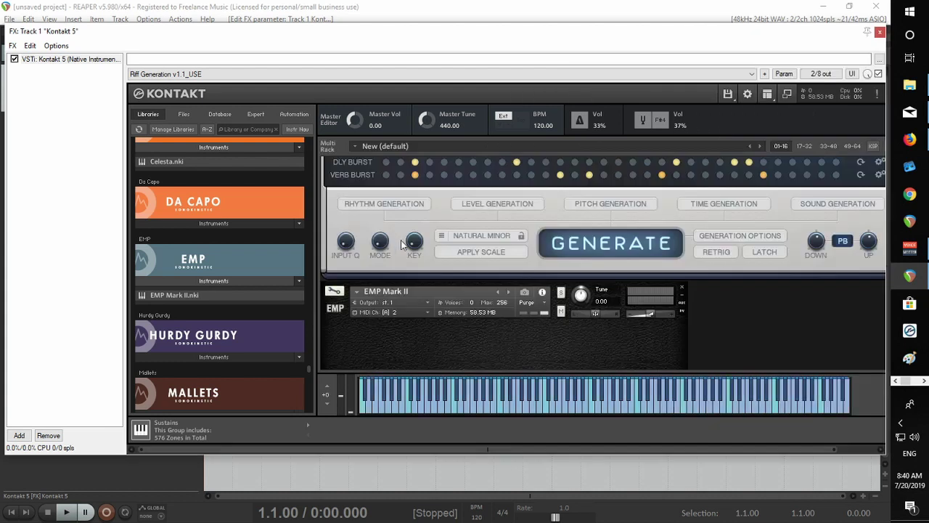
pyautogui.scroll(1, 788, 269)
pyautogui.moveTo(735, 35); pyautogui.dragTo(667, 35)
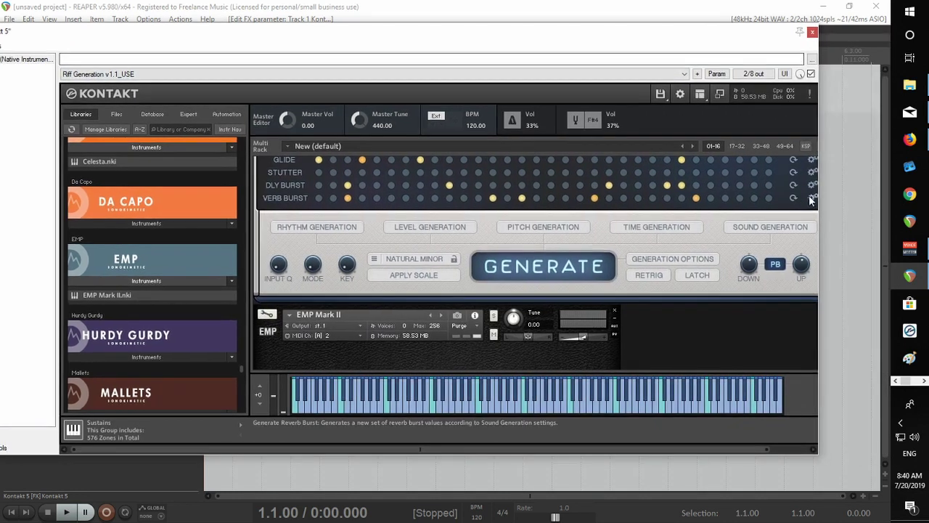
pyautogui.moveTo(819, 209); pyautogui.dragTo(861, 212)
pyautogui.moveTo(839, 261); pyautogui.dragTo(849, 156)
# Open Riff Generation for editing and paste the EMP Mark II sustain zones into its mapping
pyautogui.click(267, 166)
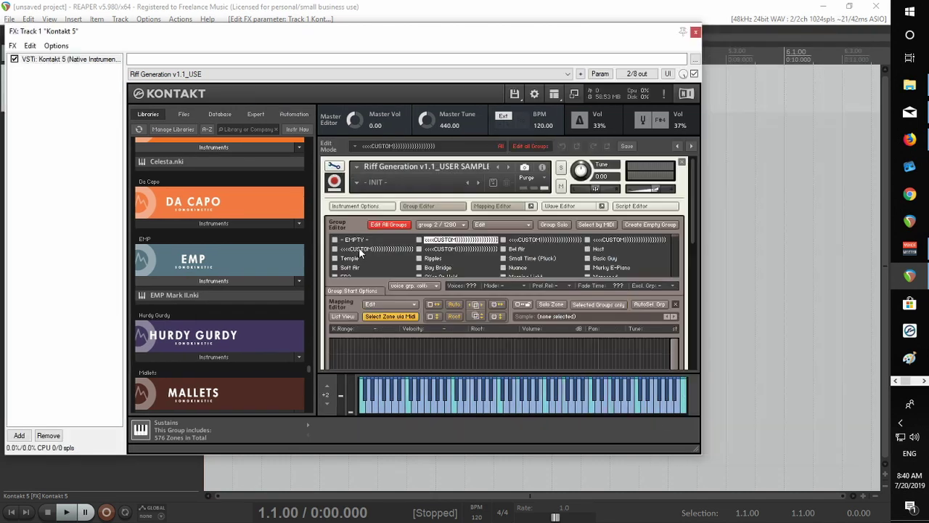
pyautogui.rightClick(463, 347)
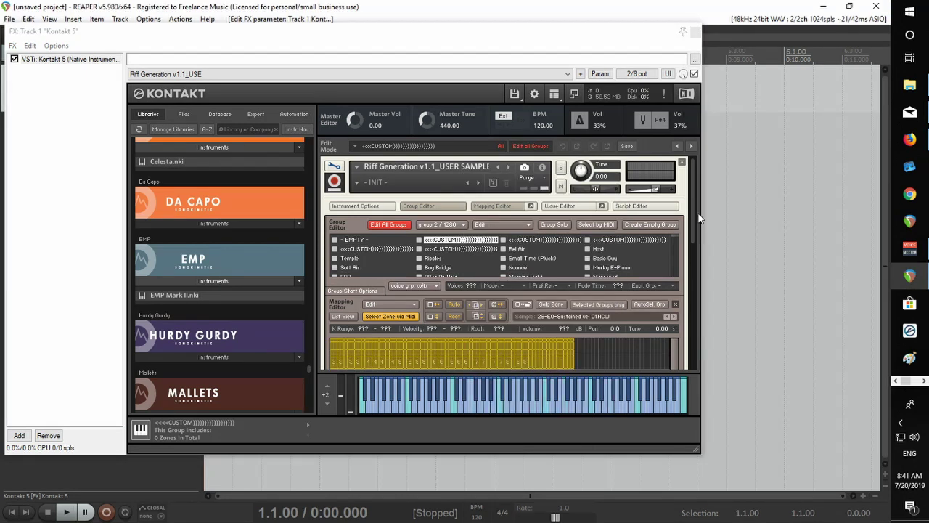
pyautogui.moveTo(690, 185); pyautogui.dragTo(677, 211)
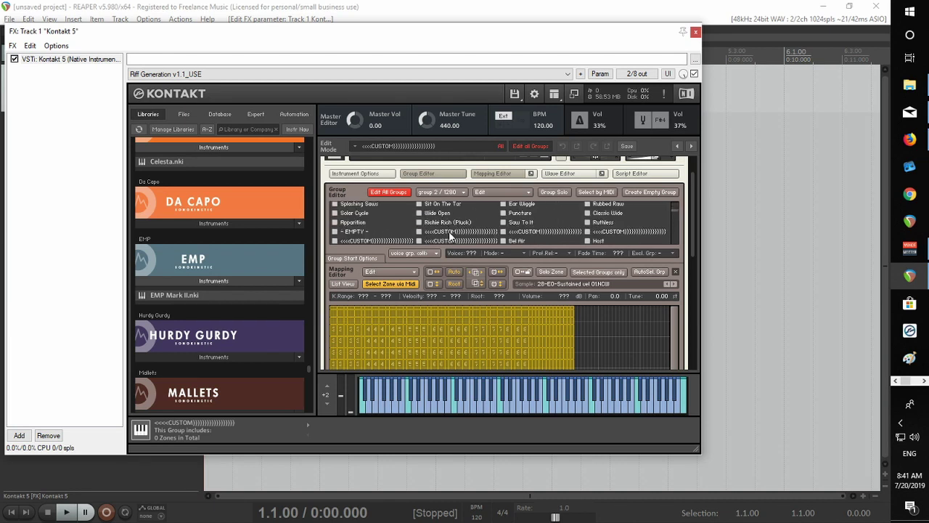
# Paste the copied zones into the first empty CUSTOM group, showing only its zones
pyautogui.click(450, 231)
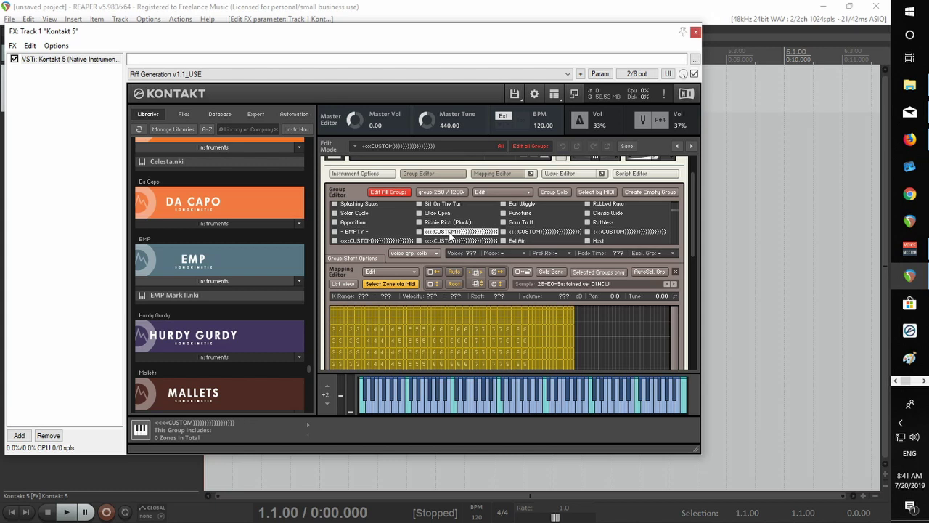
pyautogui.click(597, 272)
pyautogui.rightClick(440, 354)
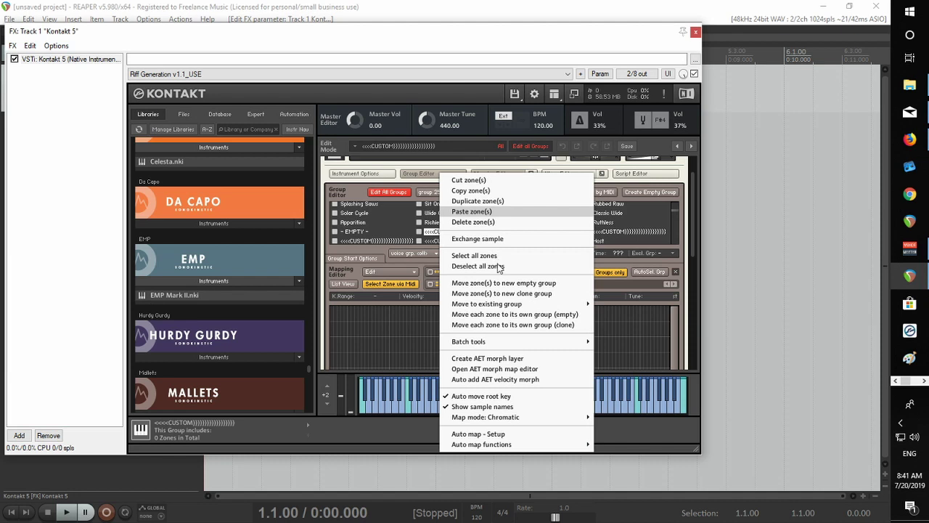
pyautogui.click(472, 211)
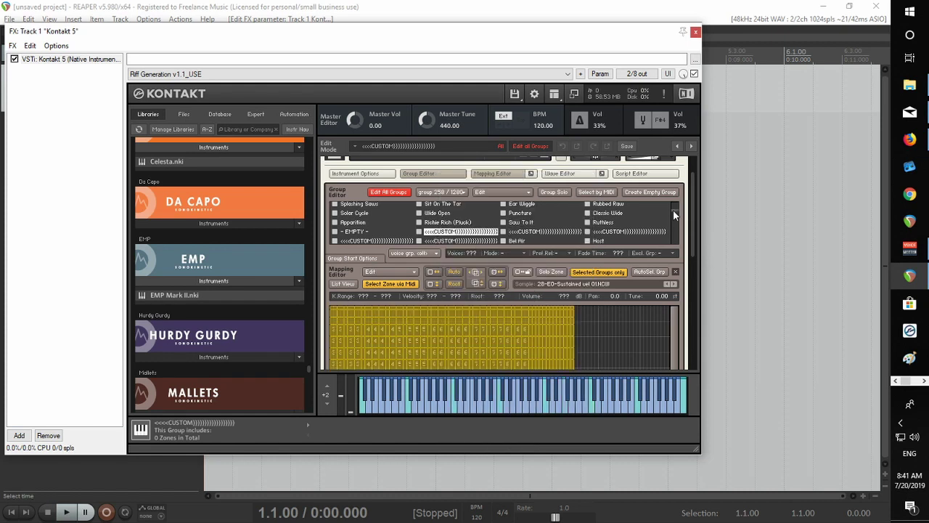
pyautogui.scroll(-10, 673, 211)
pyautogui.scroll(-10, 673, 214)
pyautogui.scroll(-3, 674, 216)
pyautogui.scroll(-3, 676, 217)
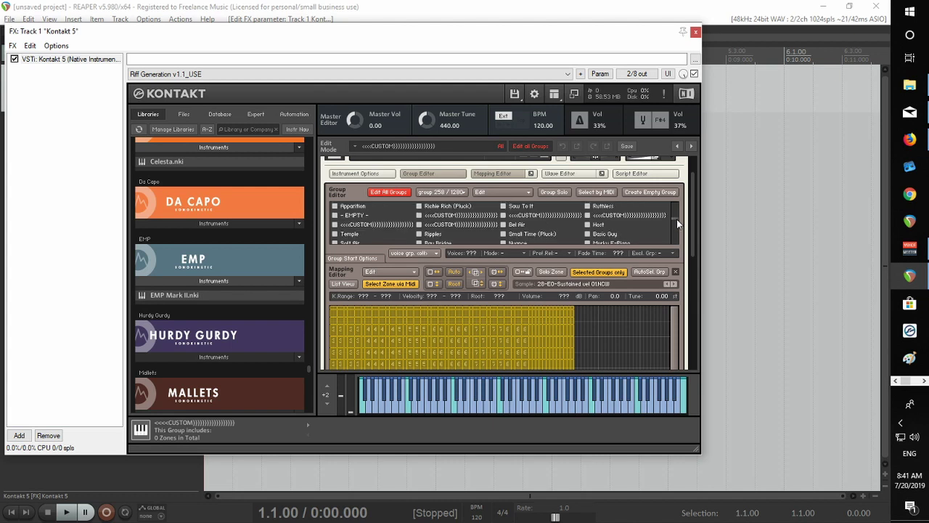
# Paste the copied zones into two more empty CUSTOM groups
pyautogui.click(467, 216)
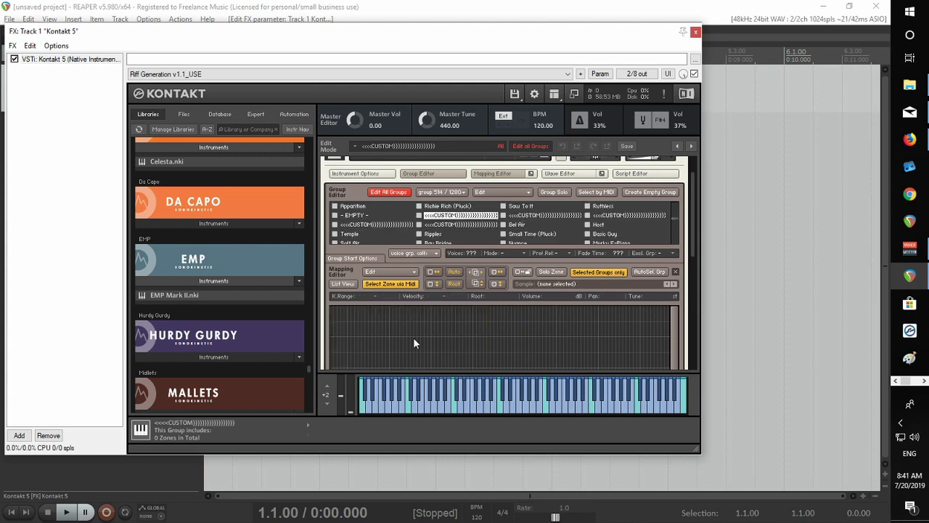
pyautogui.rightClick(412, 338)
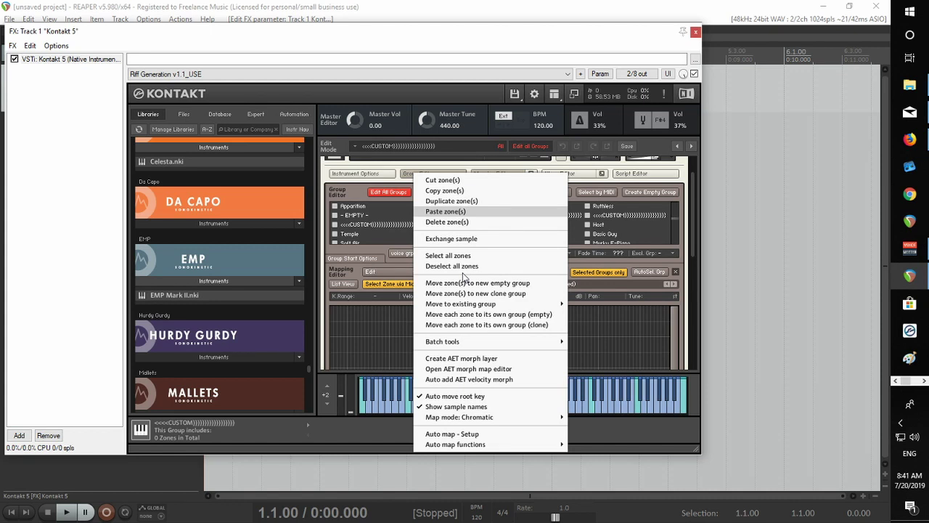
pyautogui.press('Return')
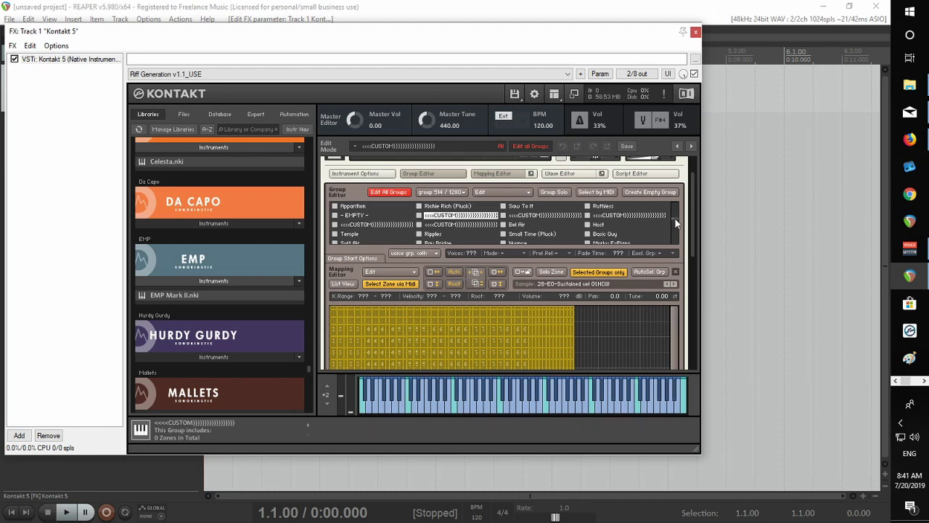
pyautogui.moveTo(674, 217); pyautogui.dragTo(674, 226)
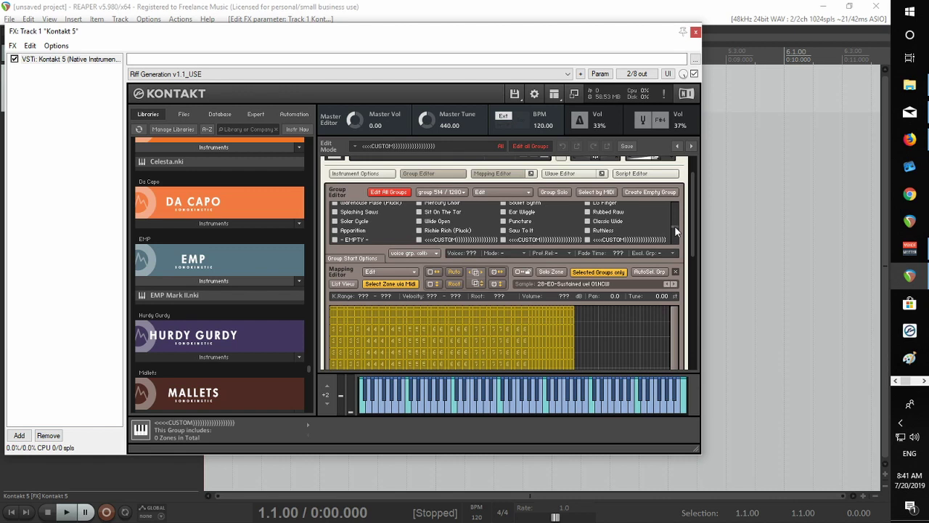
pyautogui.click(481, 239)
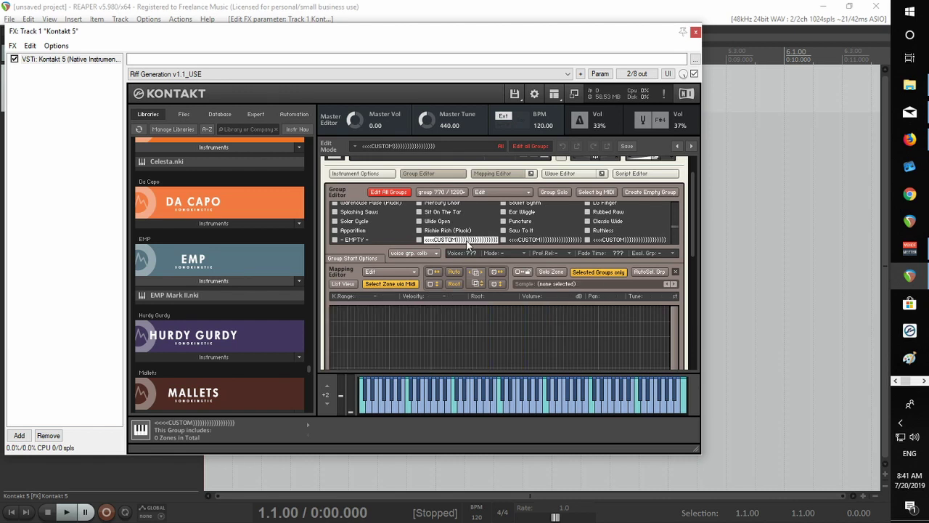
pyautogui.rightClick(449, 308)
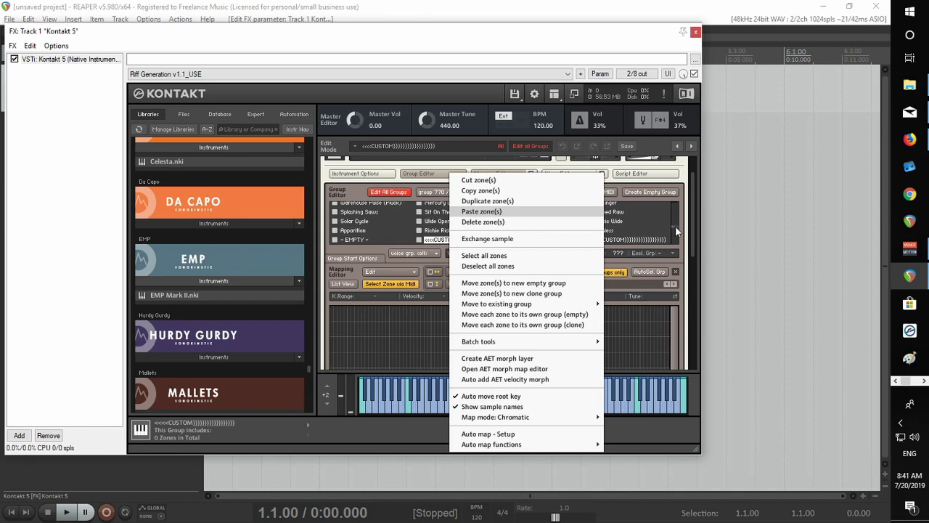
pyautogui.press('Return')
pyautogui.moveTo(675, 226); pyautogui.dragTo(679, 239)
# Paste zones into one more CUSTOM group, then check the groups and settle on the 576-zone one
pyautogui.click(473, 225)
pyautogui.rightClick(469, 311)
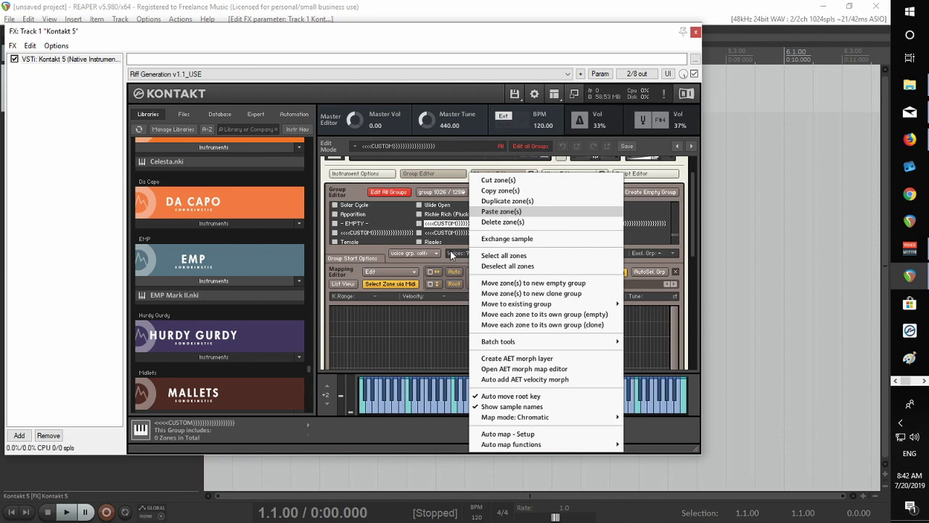
pyautogui.press('Return')
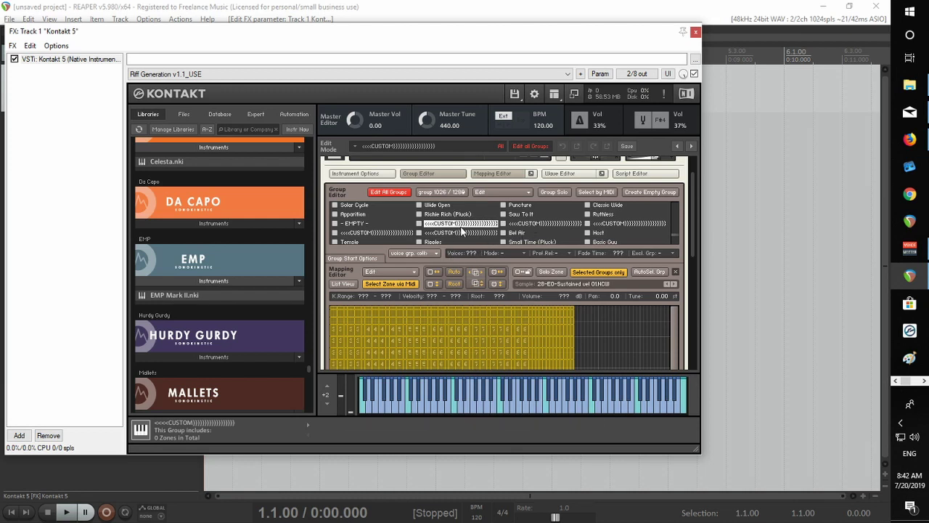
pyautogui.click(526, 223)
pyautogui.click(627, 224)
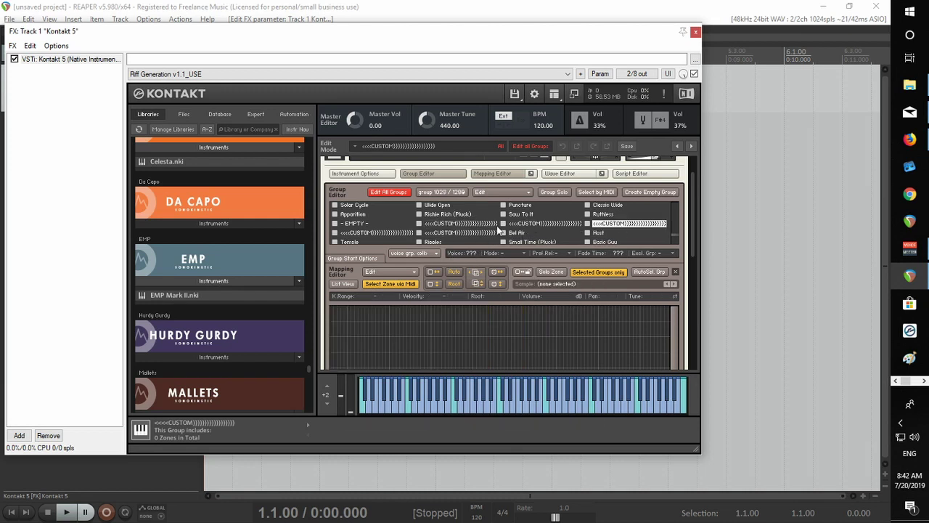
pyautogui.click(377, 233)
pyautogui.click(459, 233)
pyautogui.click(460, 223)
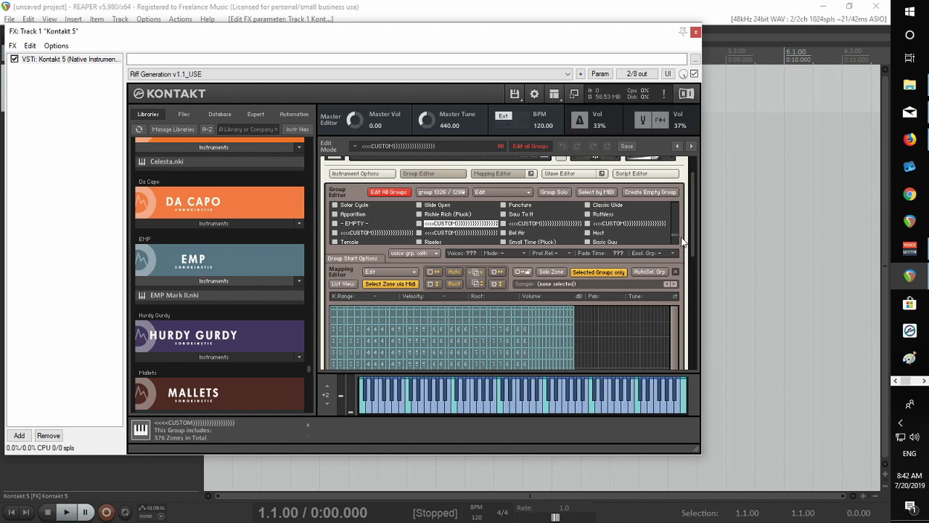
pyautogui.scroll(-1, 675, 213)
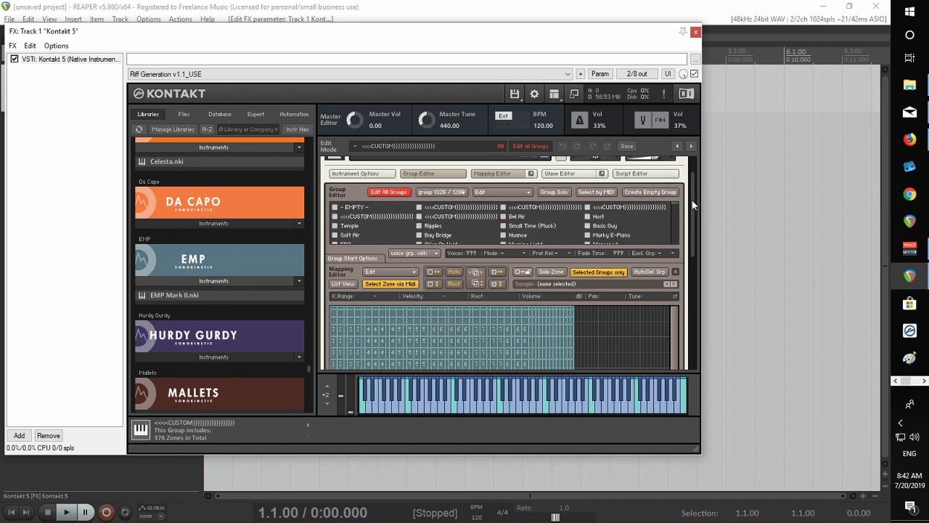
pyautogui.scroll(1, 692, 198)
# Exit edit mode, move the Kontakt window up and left, and widen it
pyautogui.click(334, 166)
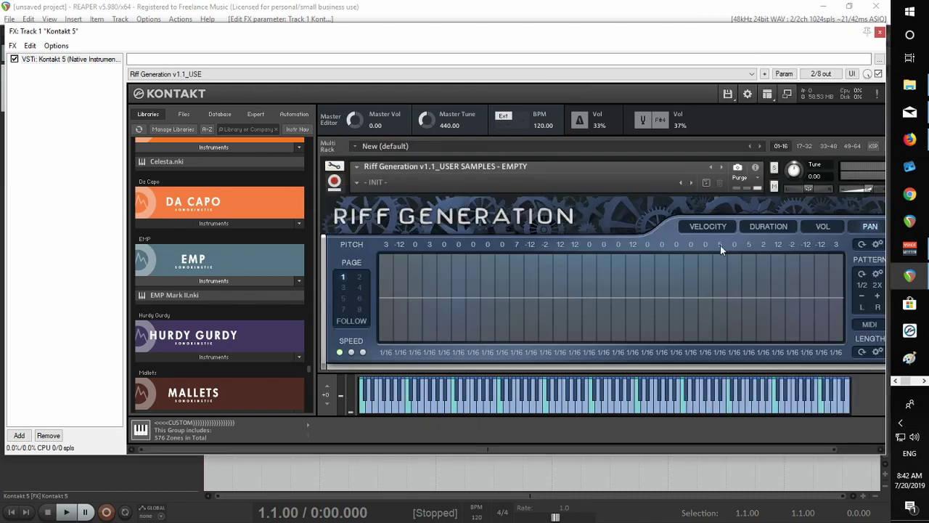
pyautogui.moveTo(683, 40); pyautogui.dragTo(532, 18)
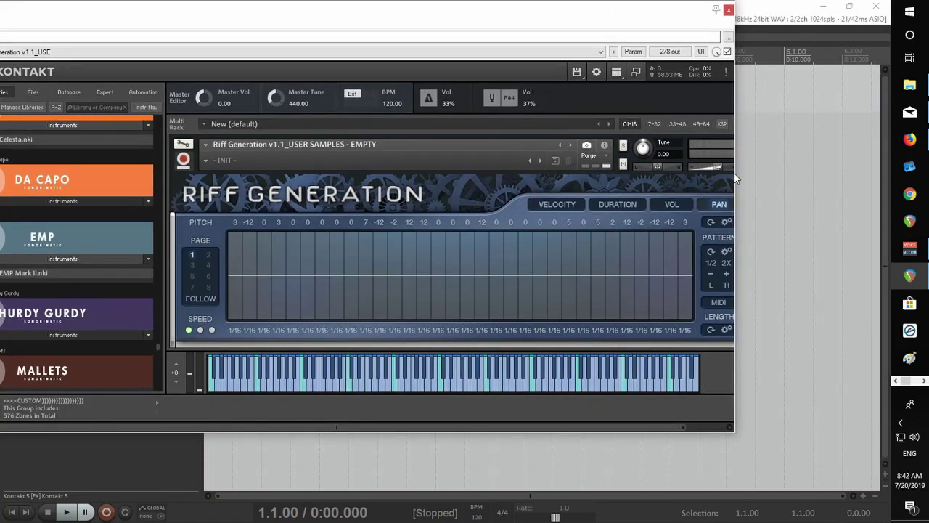
pyautogui.moveTo(735, 174); pyautogui.dragTo(741, 244)
# Show Riff Generation's generation options, revealing sounds A–E
pyautogui.click(589, 285)
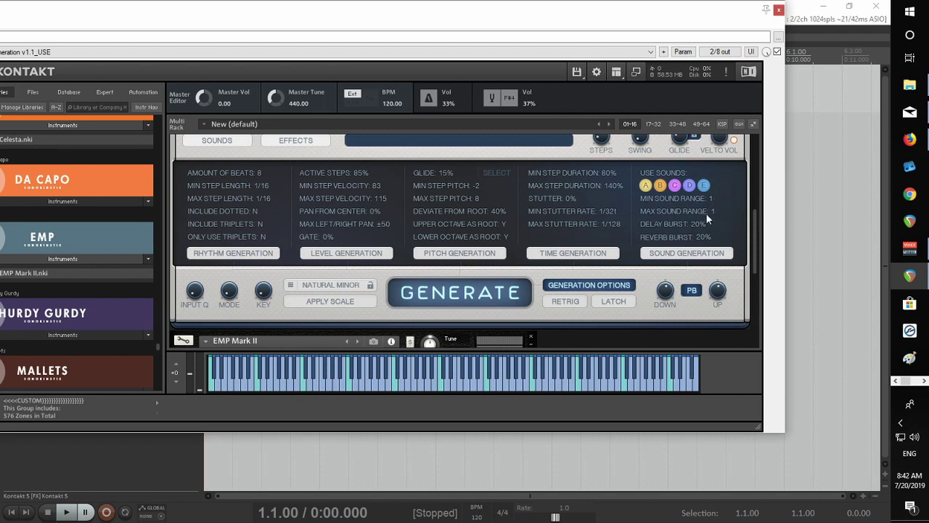
pyautogui.moveTo(755, 229); pyautogui.dragTo(580, 290)
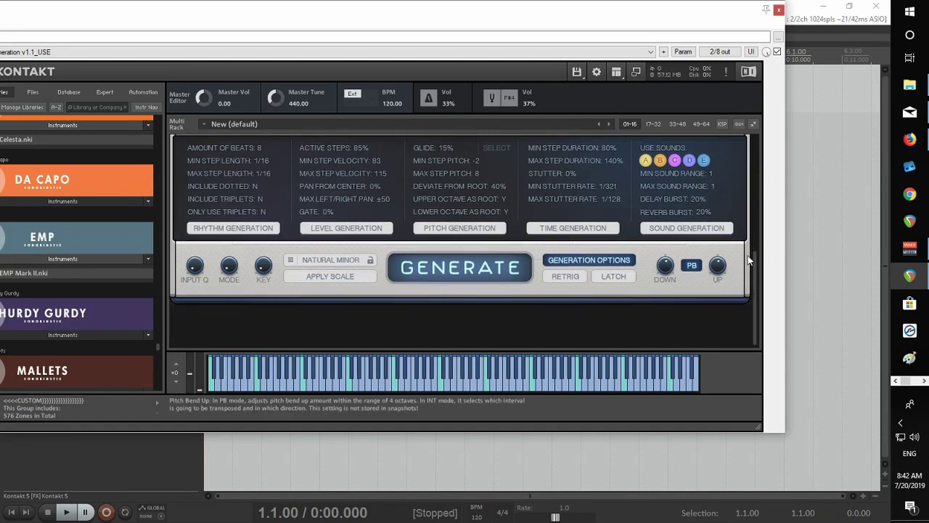
pyautogui.moveTo(755, 256); pyautogui.dragTo(727, 106)
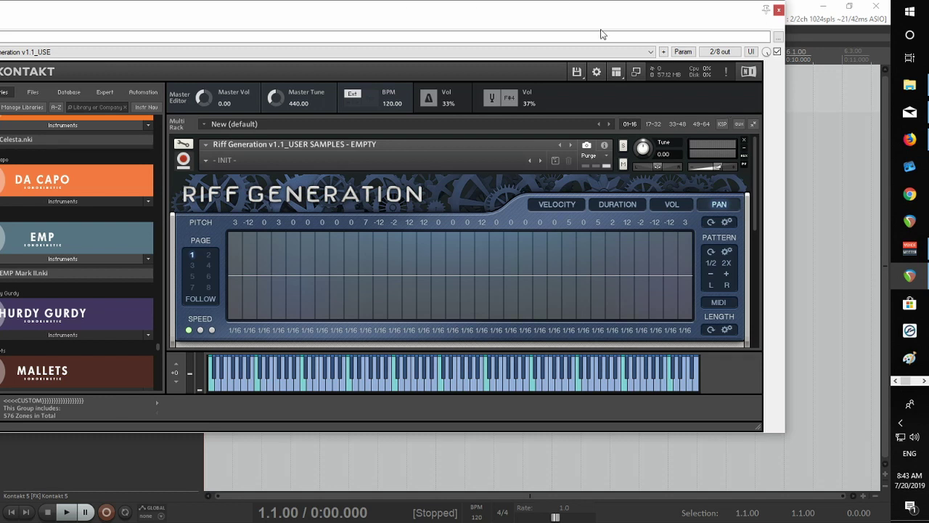
# Reset all MIDI devices in REAPER's MIDI Devices preferences and confirm with OK
pyautogui.click(826, 21)
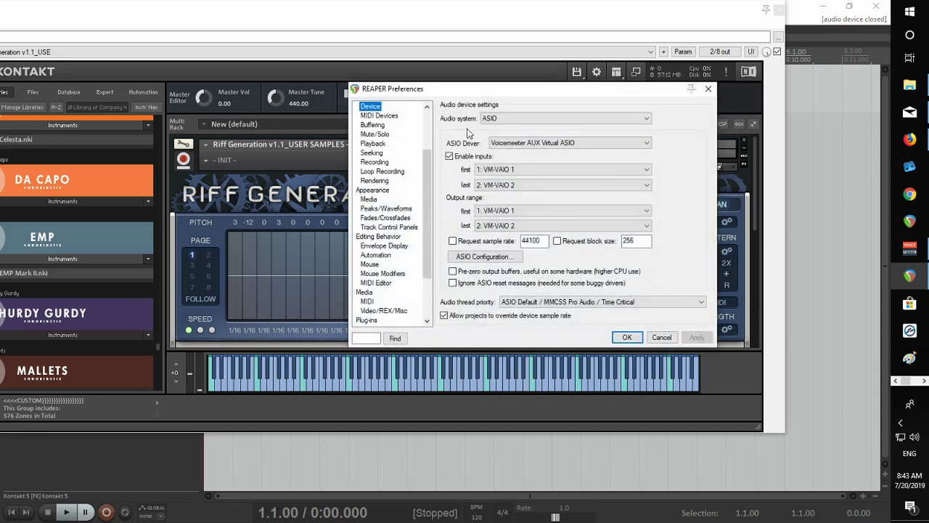
pyautogui.click(379, 115)
pyautogui.click(664, 305)
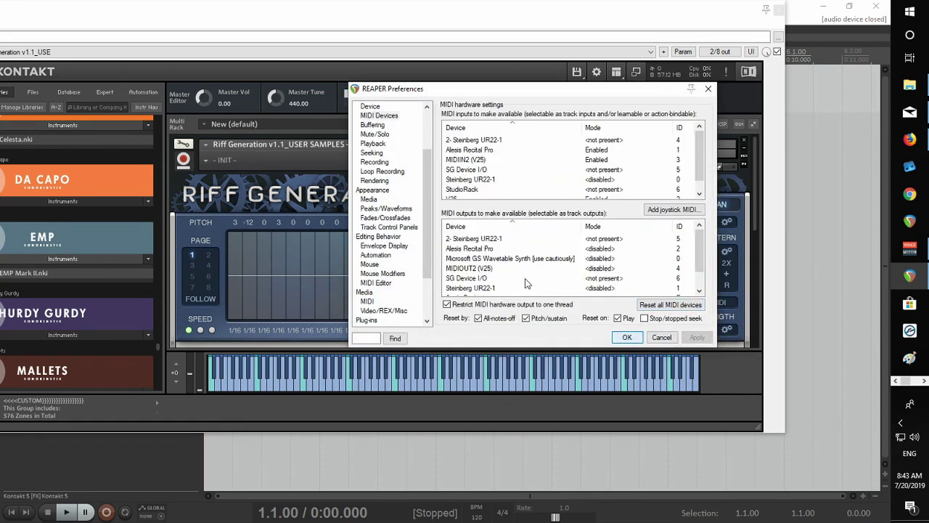
pyautogui.click(627, 337)
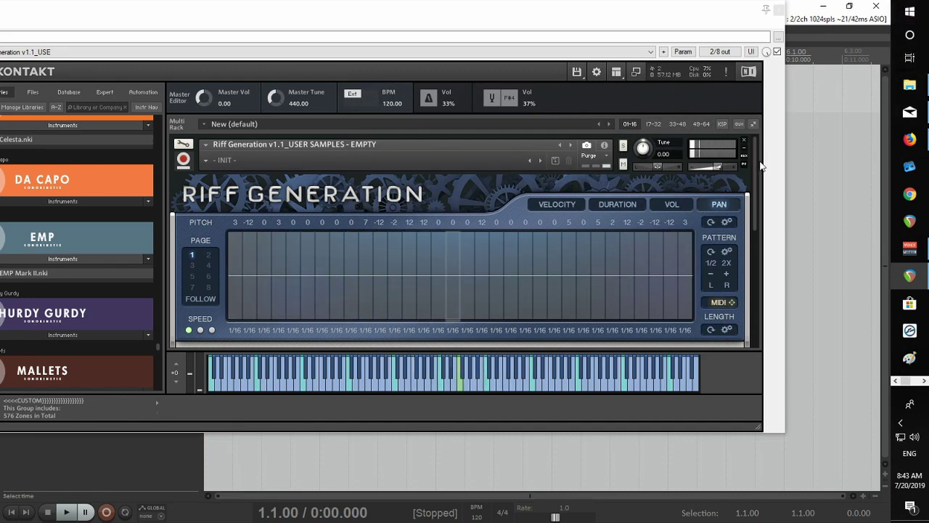
# Show the Sounds settings and set Sound A's attack to about 30 ms and release to 1.3k ms
pyautogui.scroll(-5, 757, 169)
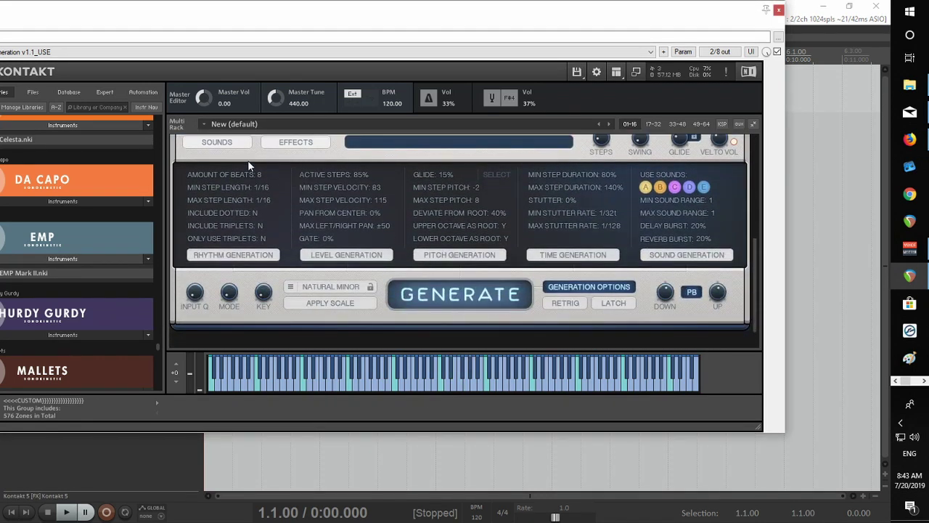
pyautogui.scroll(1, 229, 197)
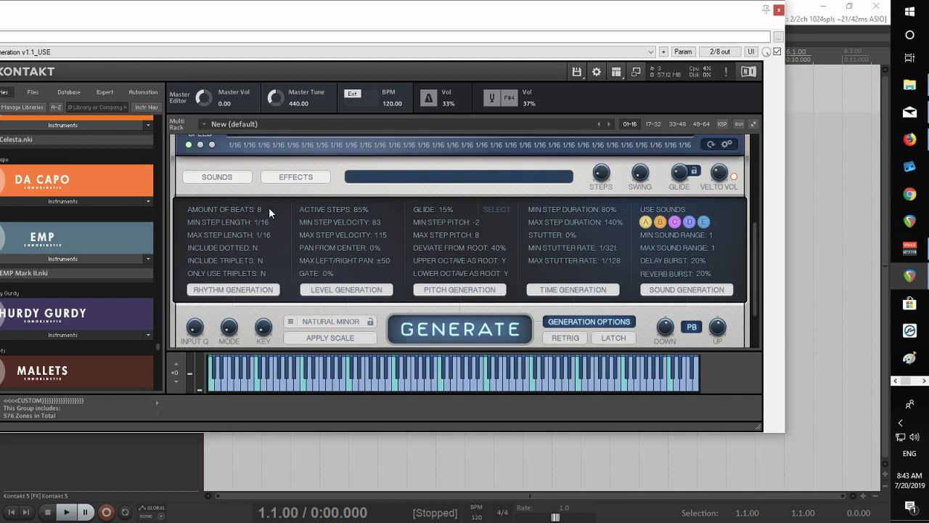
pyautogui.click(220, 177)
pyautogui.scroll(-1, 508, 233)
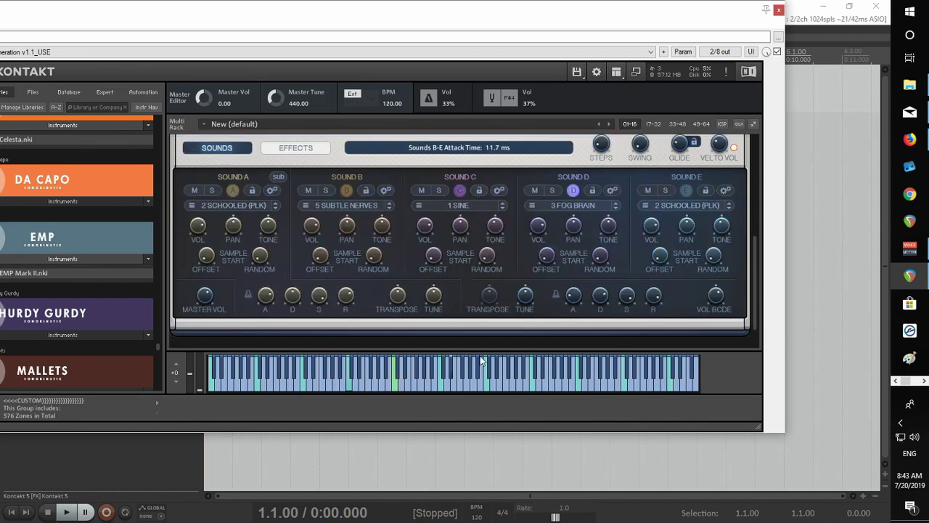
pyautogui.moveTo(266, 294); pyautogui.dragTo(268, 349)
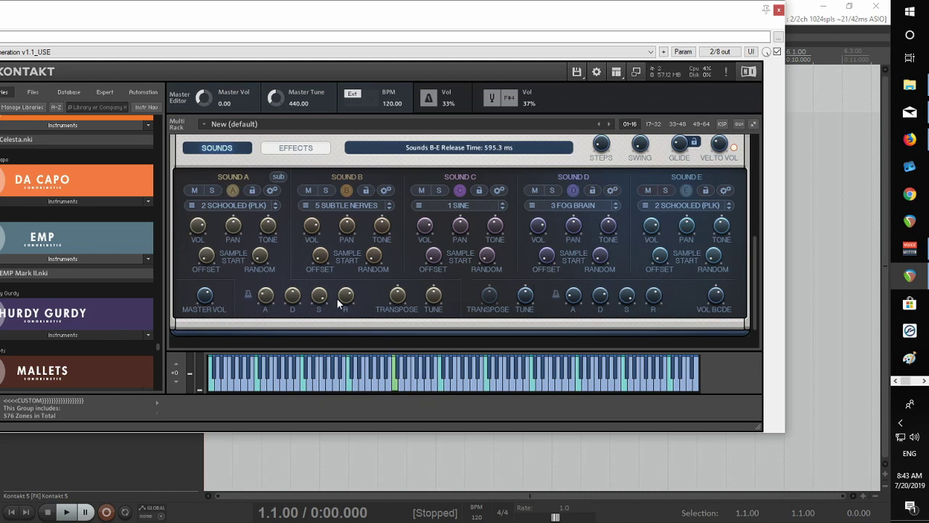
pyautogui.moveTo(345, 299); pyautogui.dragTo(346, 283)
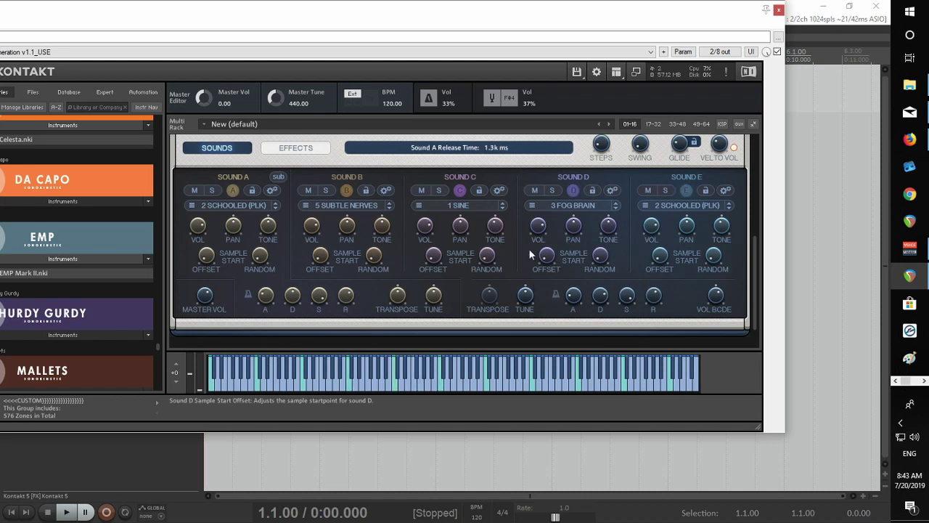
# Choose 1 Sine as the sound source for Sounds A through E
pyautogui.click(236, 206)
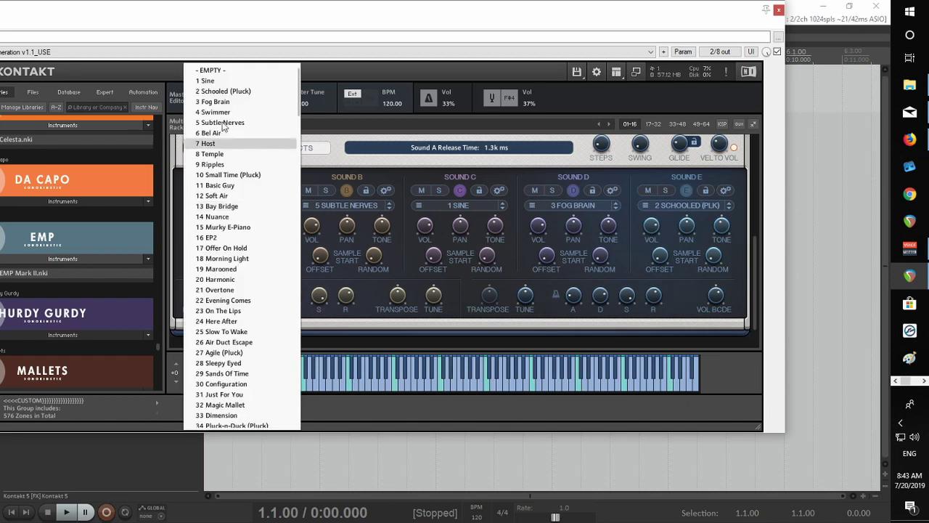
pyautogui.click(233, 86)
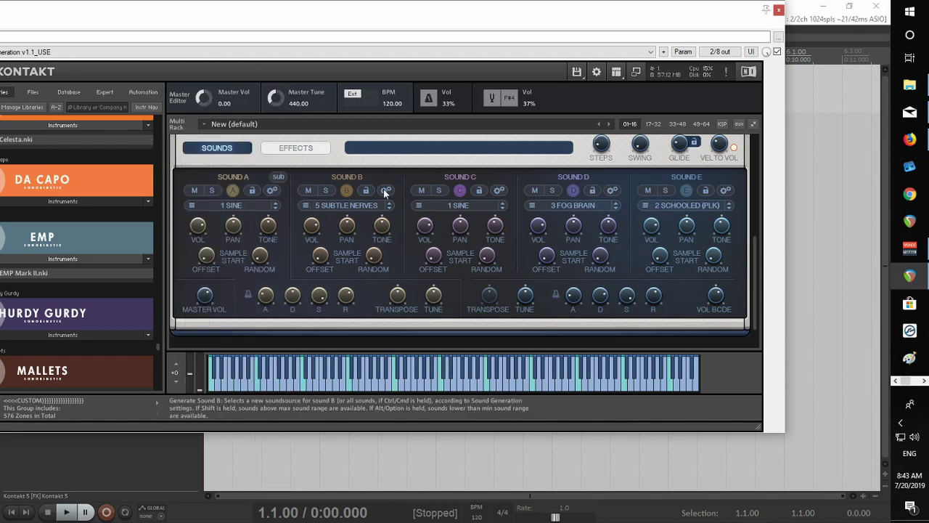
pyautogui.click(343, 208)
pyautogui.click(320, 81)
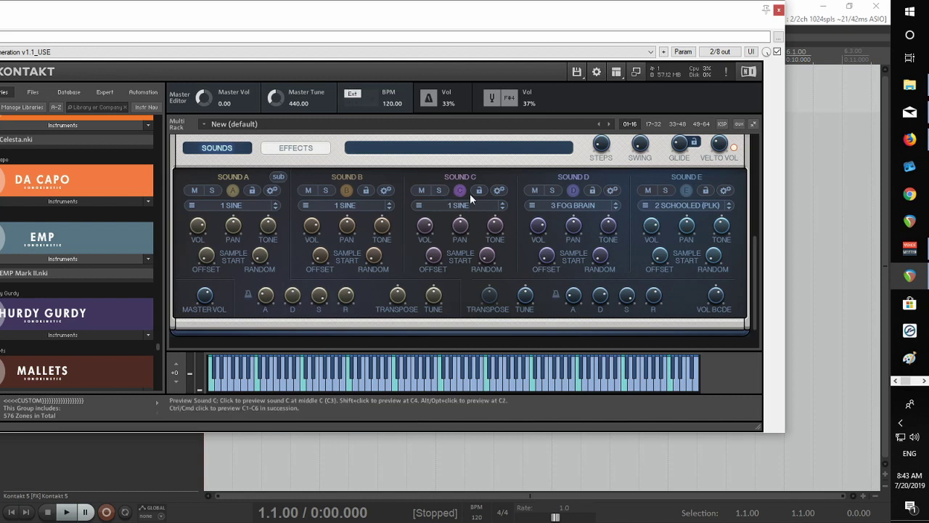
pyautogui.click(562, 207)
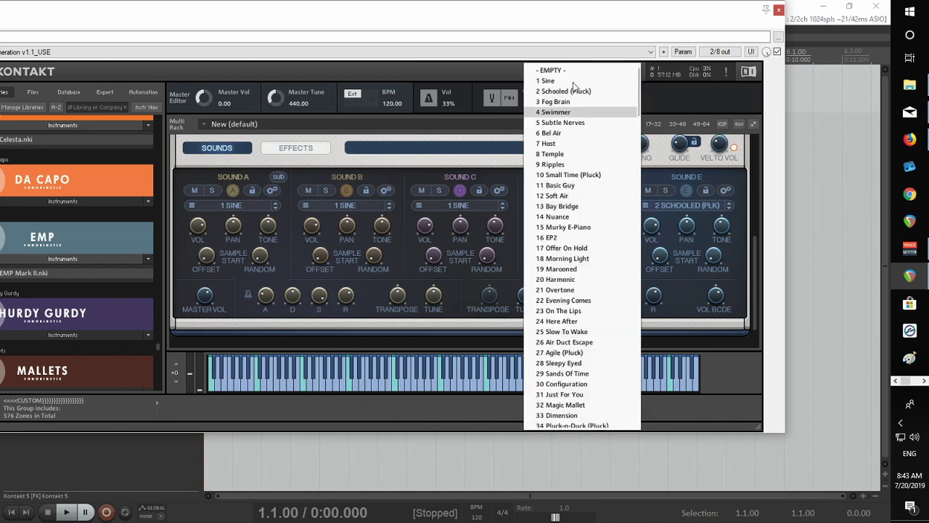
pyautogui.click(676, 205)
pyautogui.click(655, 82)
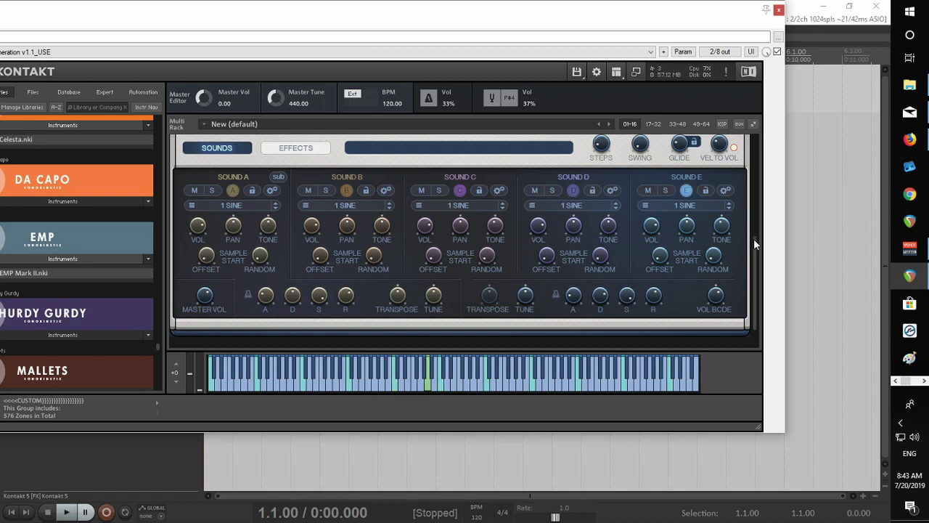
pyautogui.moveTo(753, 239); pyautogui.dragTo(757, 269)
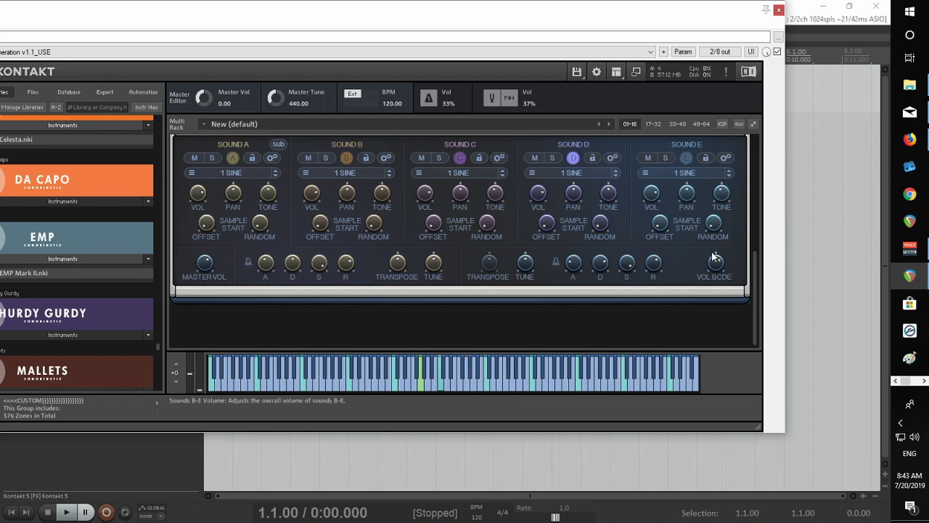
pyautogui.moveTo(754, 262); pyautogui.dragTo(755, 149)
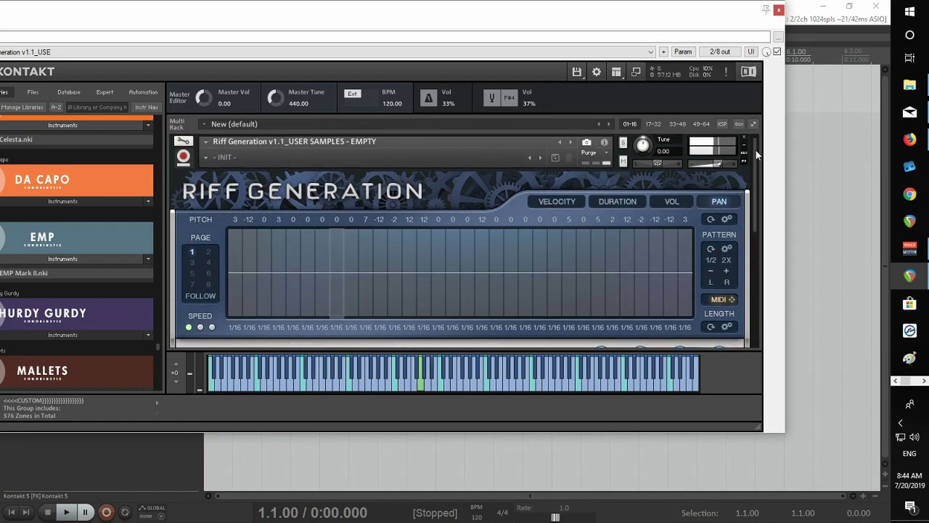
# Collapse the sound settings, then regenerate the sound pattern and the pitch and glide steps
pyautogui.scroll(-5, 733, 230)
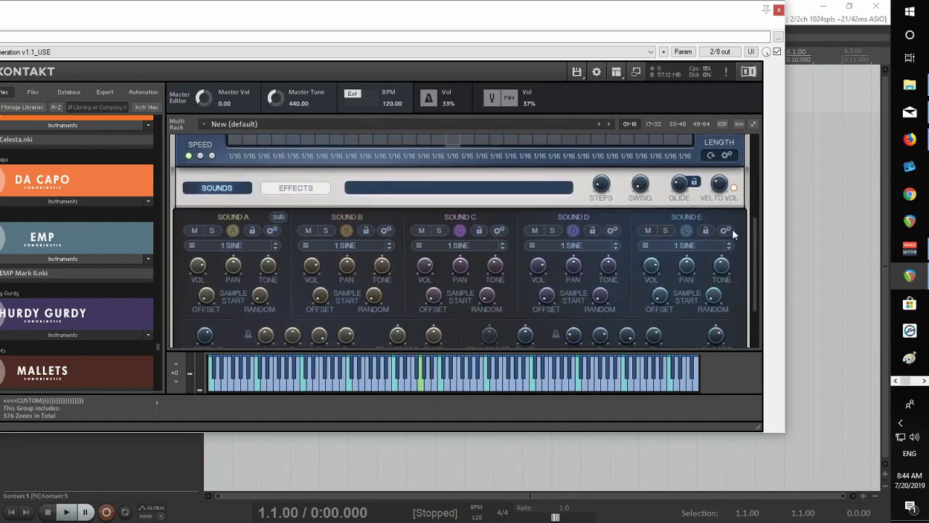
pyautogui.scroll(5, 723, 241)
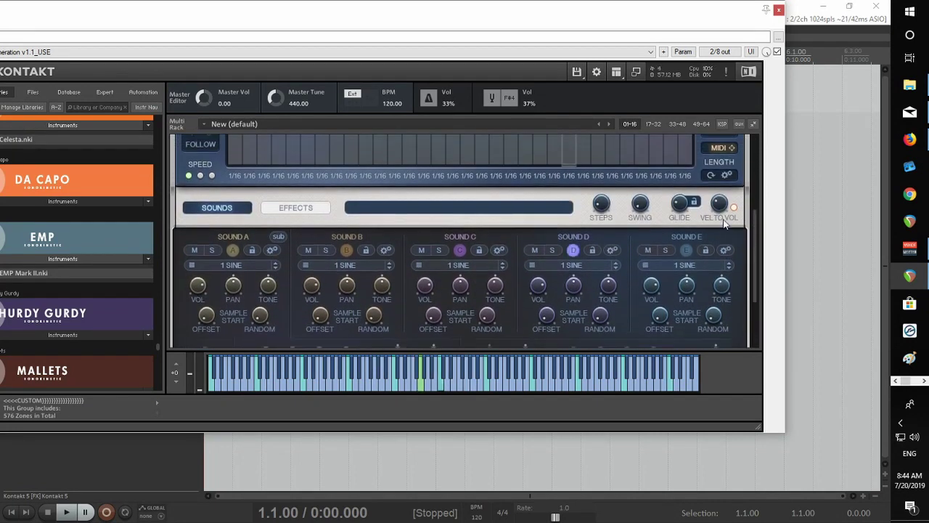
pyautogui.scroll(3, 726, 174)
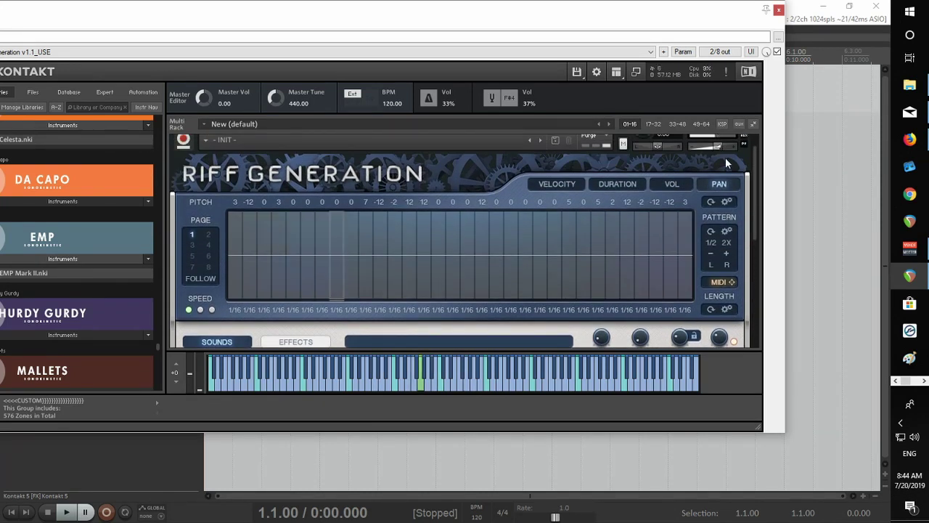
pyautogui.scroll(-5, 725, 160)
pyautogui.scroll(1, 626, 202)
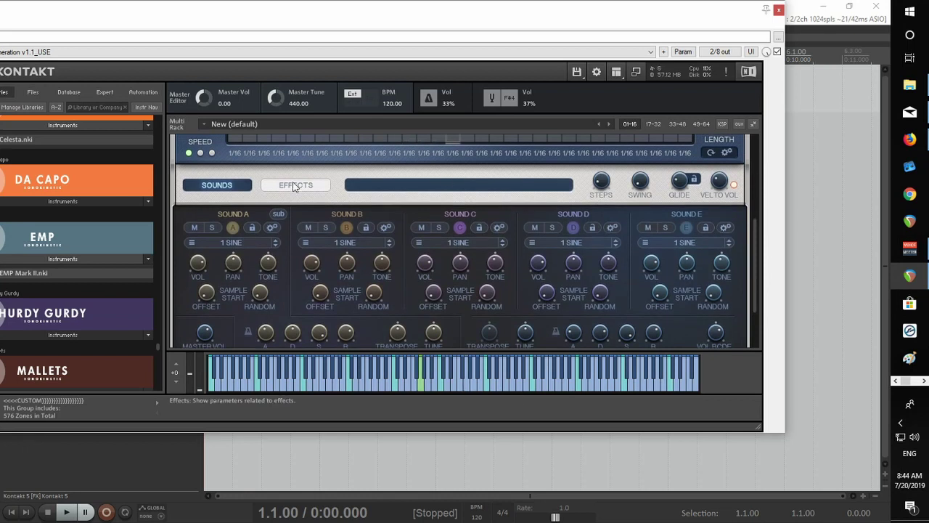
pyautogui.click(227, 185)
pyautogui.scroll(-1, 416, 222)
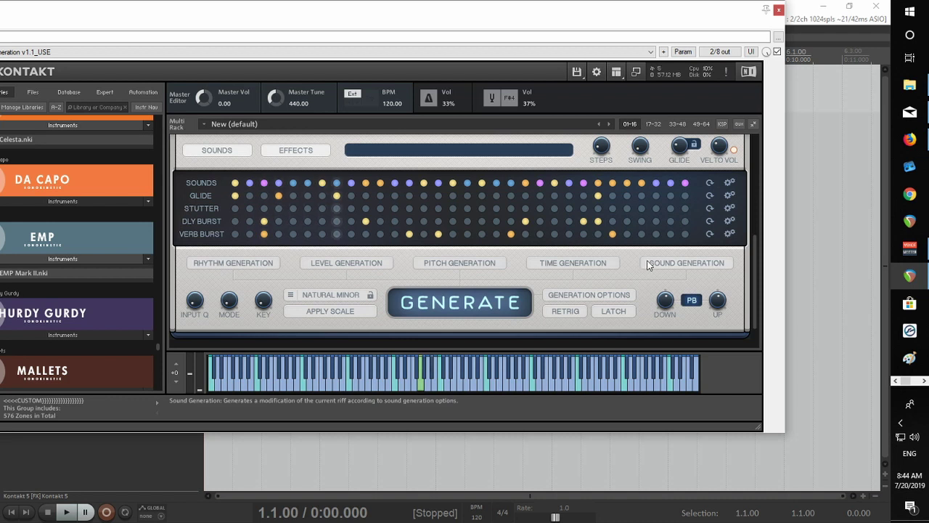
pyautogui.click(649, 265)
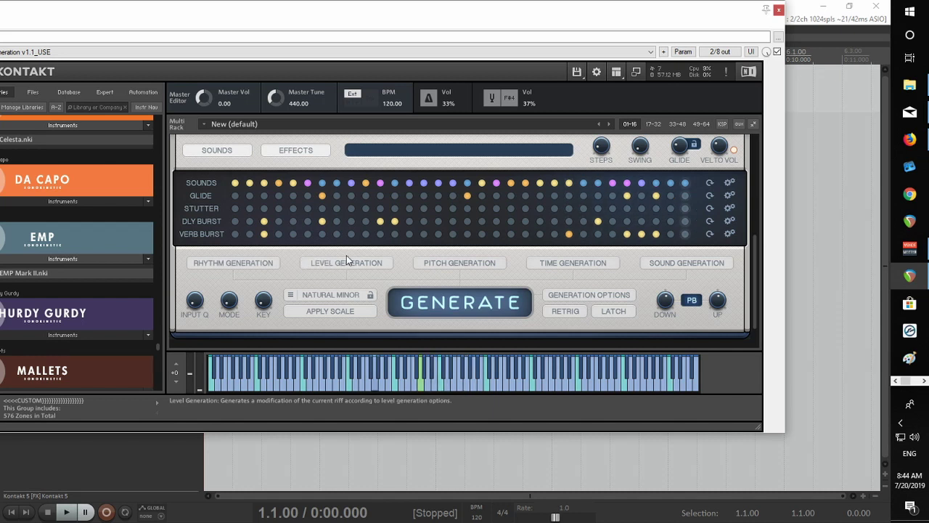
pyautogui.click(437, 264)
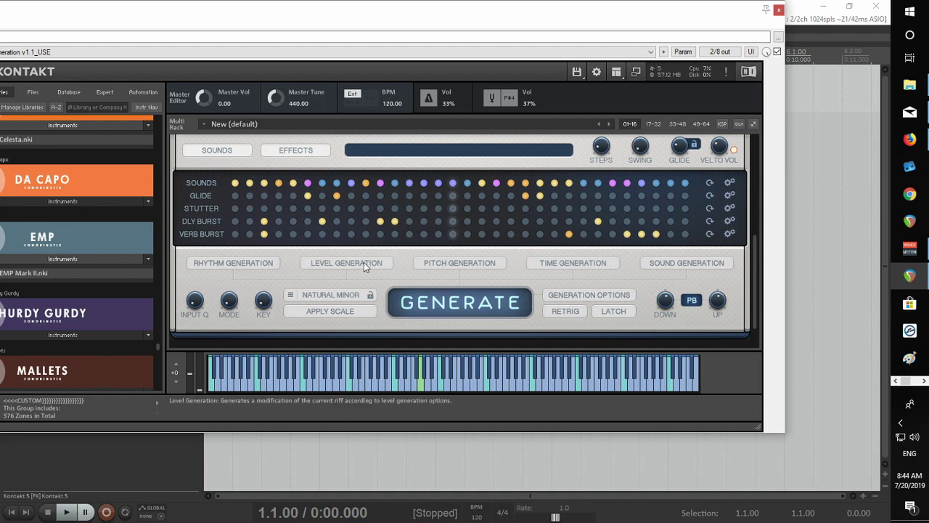
pyautogui.scroll(2, 436, 251)
pyautogui.scroll(5, 436, 254)
pyautogui.scroll(1, 436, 255)
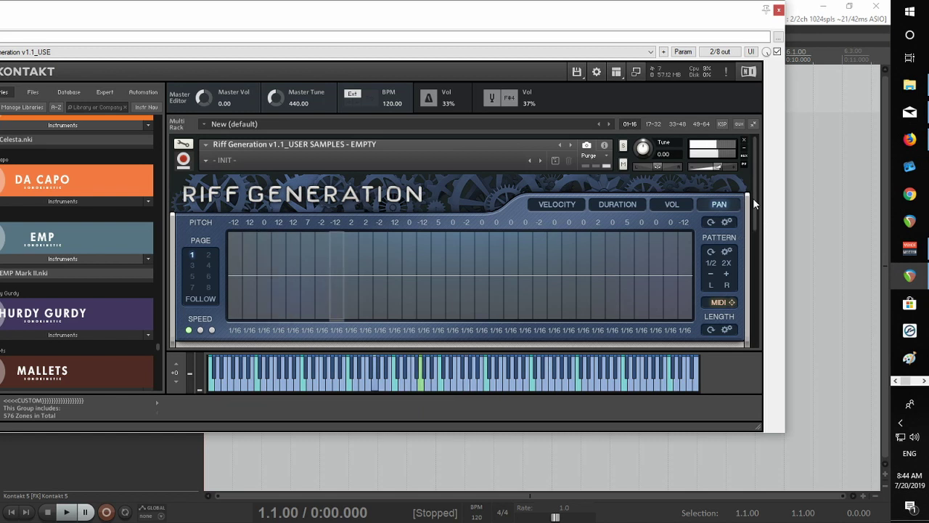
# Set the riff's GLIDE time to 10
pyautogui.scroll(-4, 754, 198)
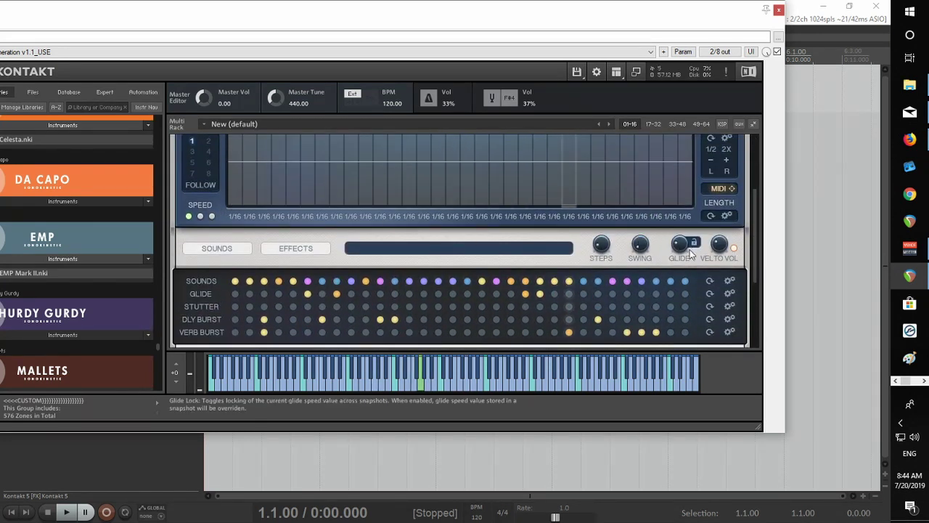
pyautogui.moveTo(679, 244); pyautogui.dragTo(684, 272)
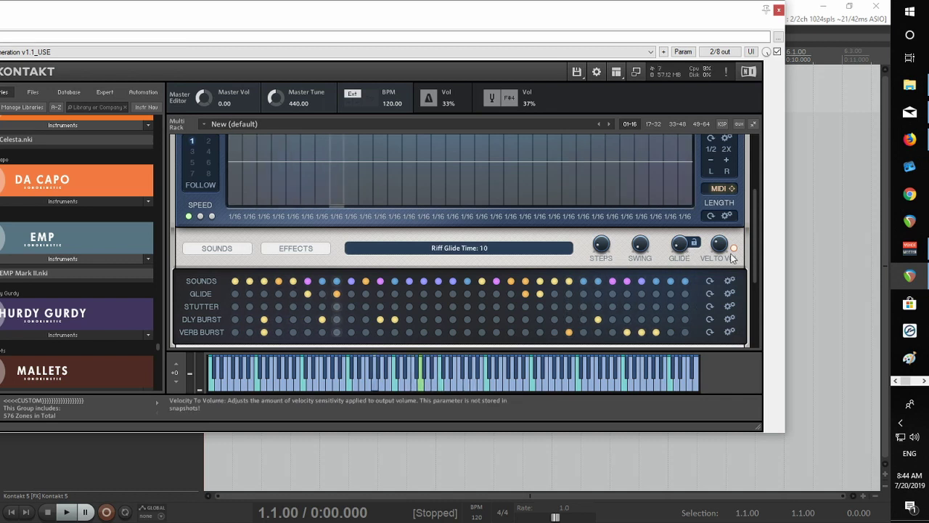
pyautogui.moveTo(755, 250); pyautogui.dragTo(747, 207)
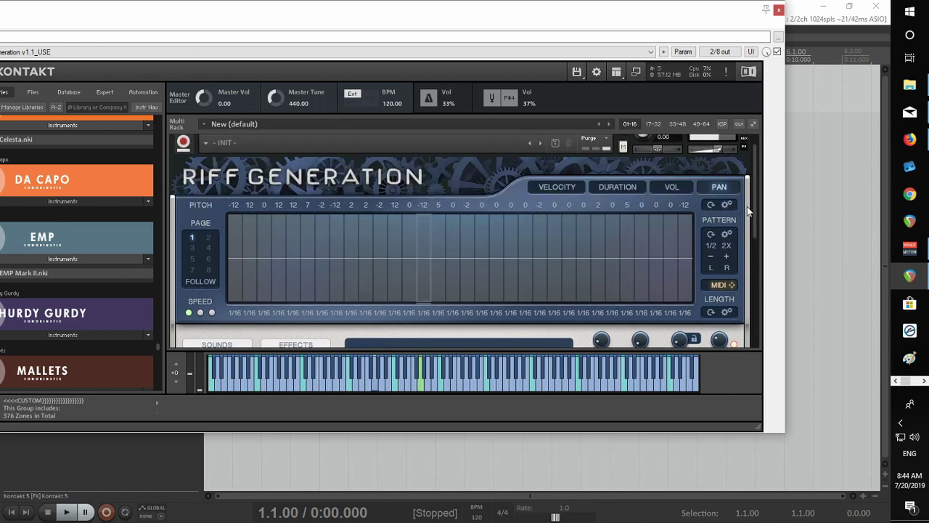
# Draw a dipping-then-rising duration curve and a velocity curve ending at full height
pyautogui.click(618, 187)
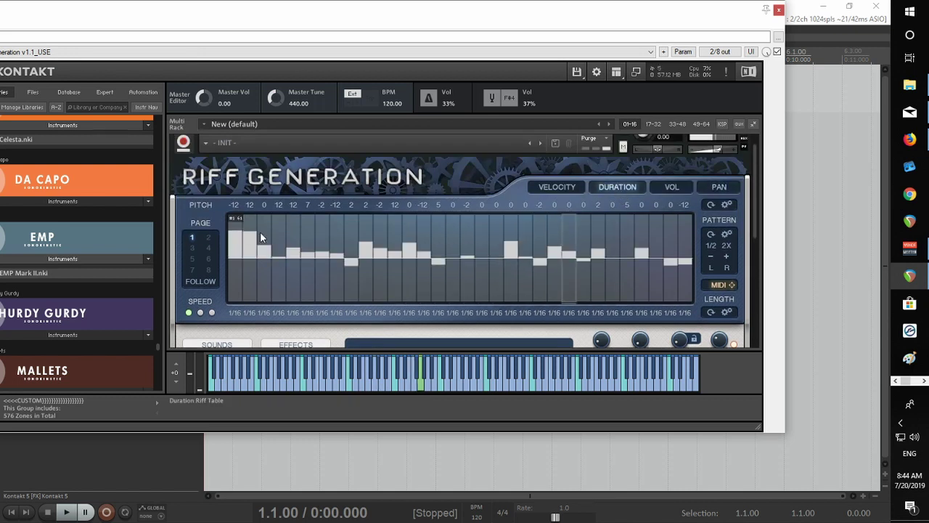
pyautogui.moveTo(264, 234)
pyautogui.mouseDown()
pyautogui.moveTo(347, 259)
pyautogui.moveTo(431, 252)
pyautogui.mouseUp()
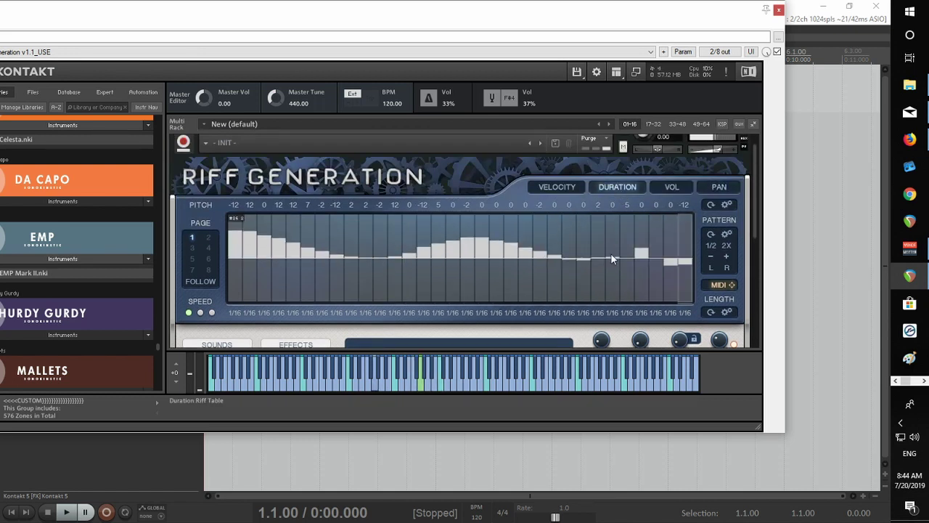
pyautogui.moveTo(616, 256); pyautogui.dragTo(698, 224)
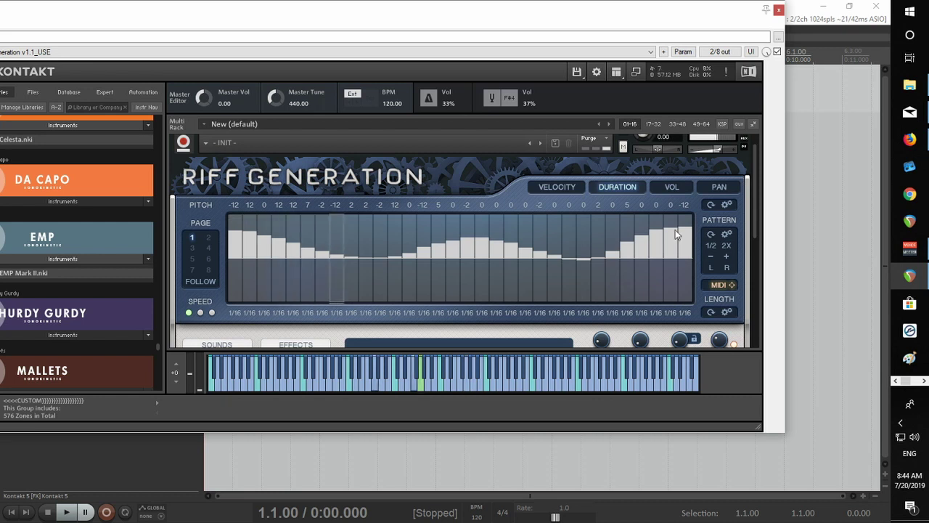
pyautogui.click(557, 188)
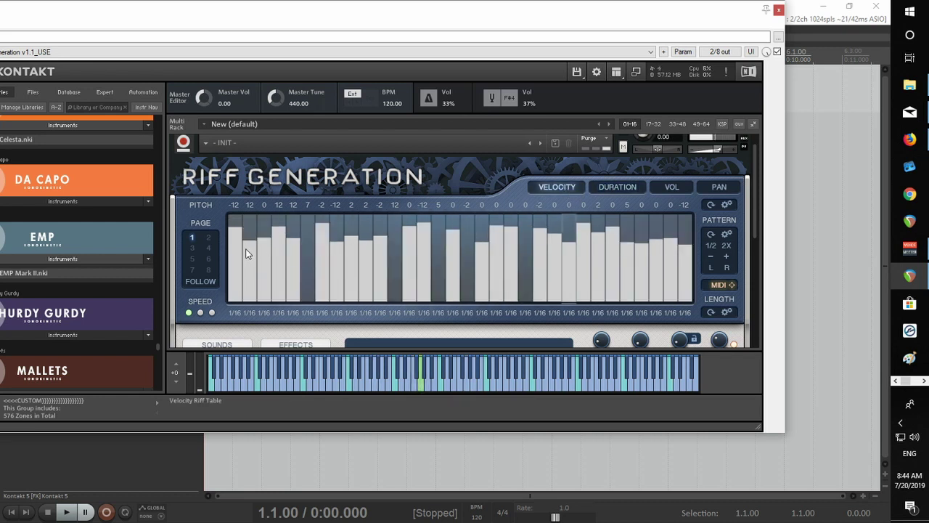
pyautogui.moveTo(249, 247)
pyautogui.mouseDown()
pyautogui.moveTo(380, 223)
pyautogui.moveTo(465, 240)
pyautogui.moveTo(568, 242)
pyautogui.moveTo(689, 218)
pyautogui.moveTo(247, 262)
pyautogui.moveTo(533, 215)
pyautogui.mouseUp()
pyautogui.moveTo(613, 35); pyautogui.dragTo(682, 109)
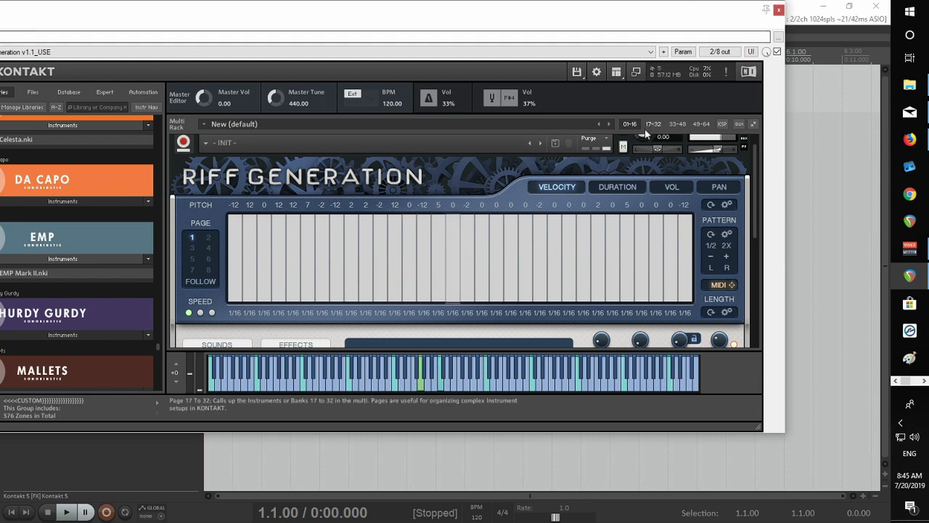
# Flatten all duration steps at mid-height and check the volume and pan tables
pyautogui.click(609, 186)
pyautogui.moveTo(229, 258); pyautogui.dragTo(694, 259)
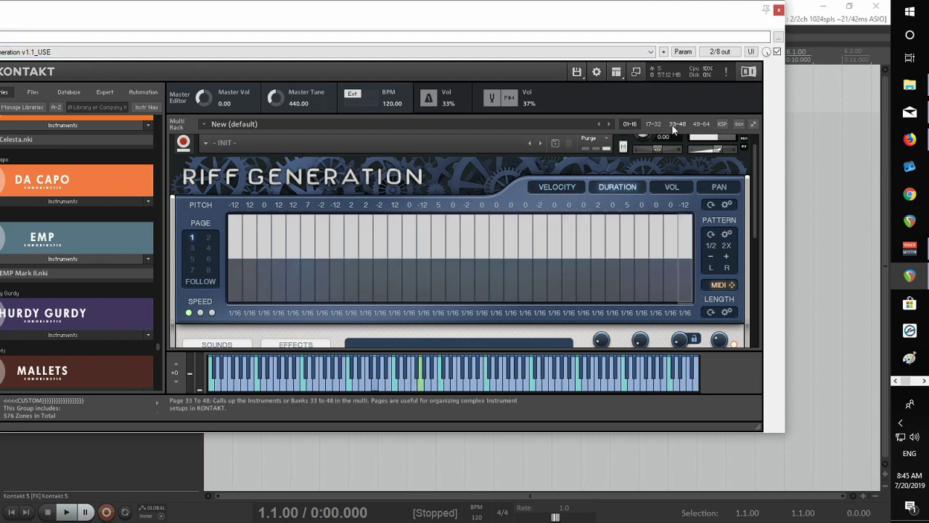
pyautogui.click(673, 187)
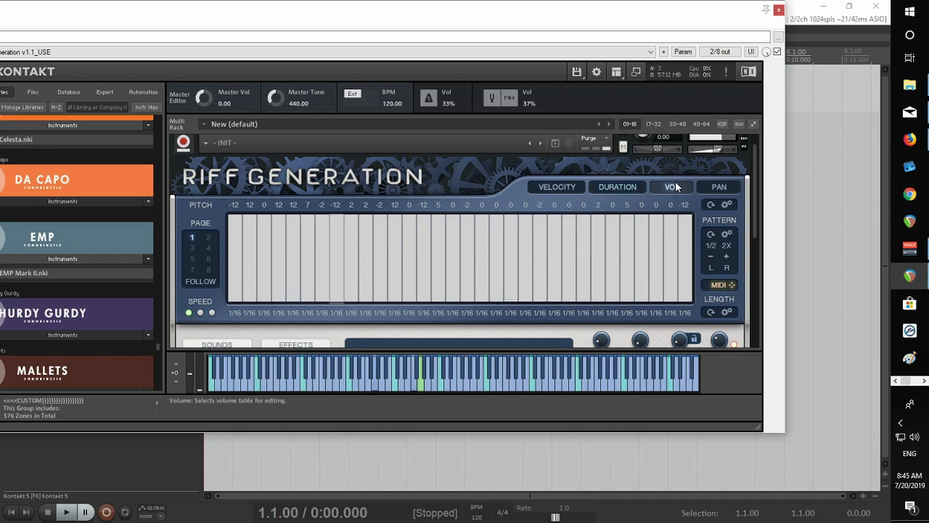
pyautogui.click(718, 187)
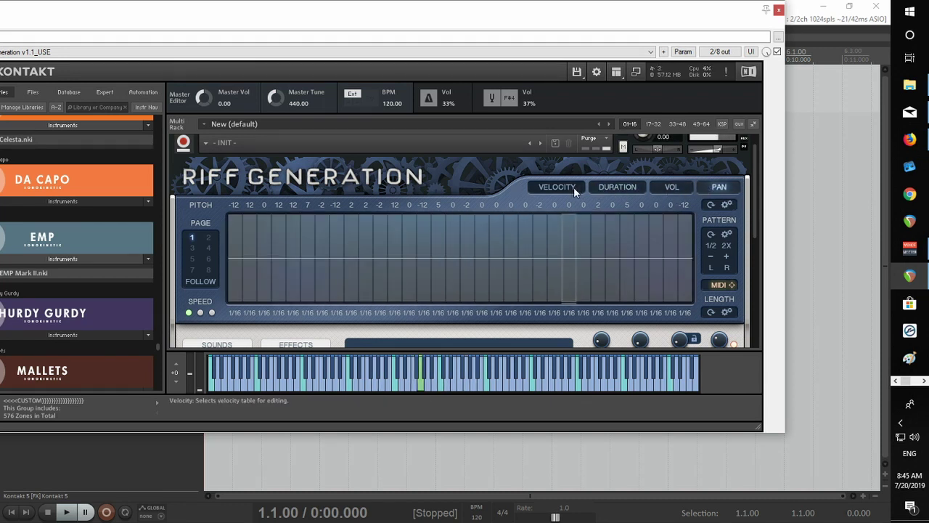
pyautogui.click(570, 186)
pyautogui.moveTo(754, 179); pyautogui.dragTo(769, 277)
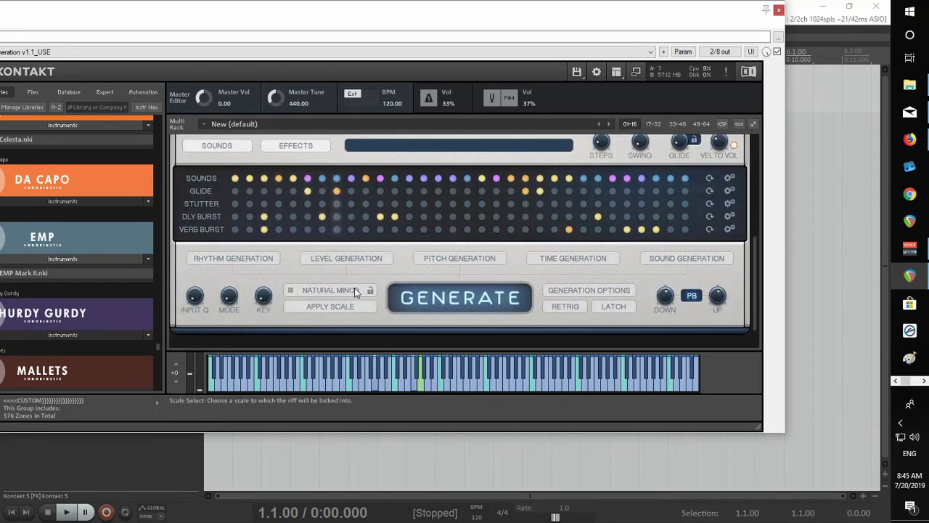
# Switch the riff scale from Natural Minor to Mixolydian, trying Harmonic Minor on the way
pyautogui.click(310, 291)
pyautogui.click(317, 307)
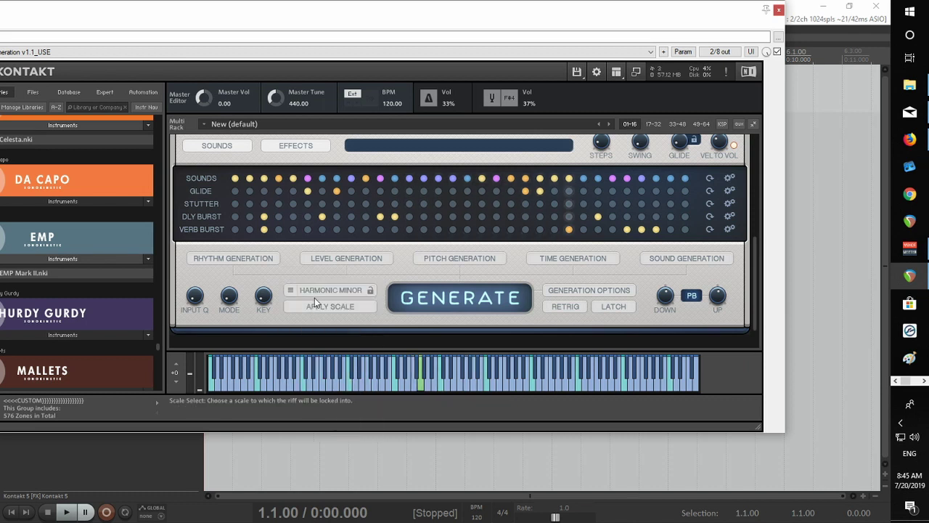
pyautogui.click(295, 290)
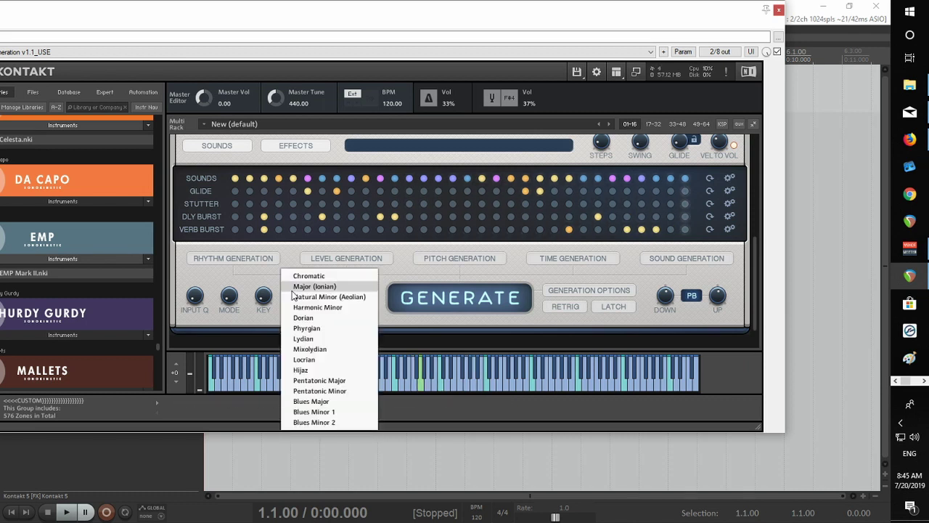
pyautogui.click(321, 345)
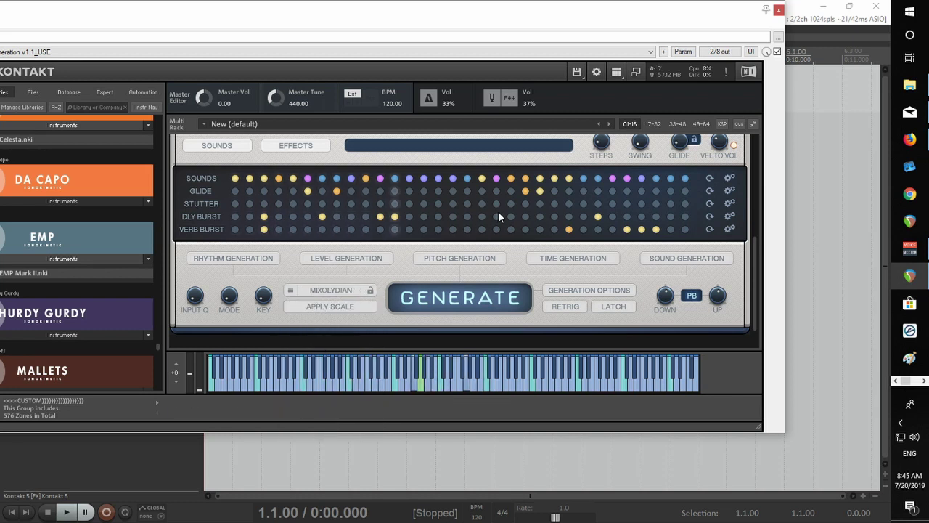
# Regenerate the riff's sound pattern three times for new variations
pyautogui.scroll(2, 758, 250)
pyautogui.scroll(4, 762, 246)
pyautogui.scroll(-7, 767, 247)
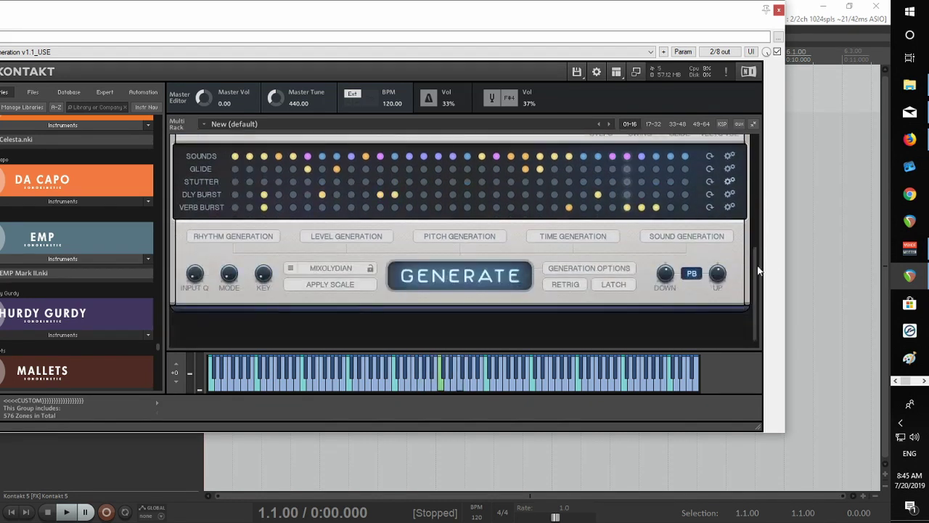
pyautogui.click(663, 237)
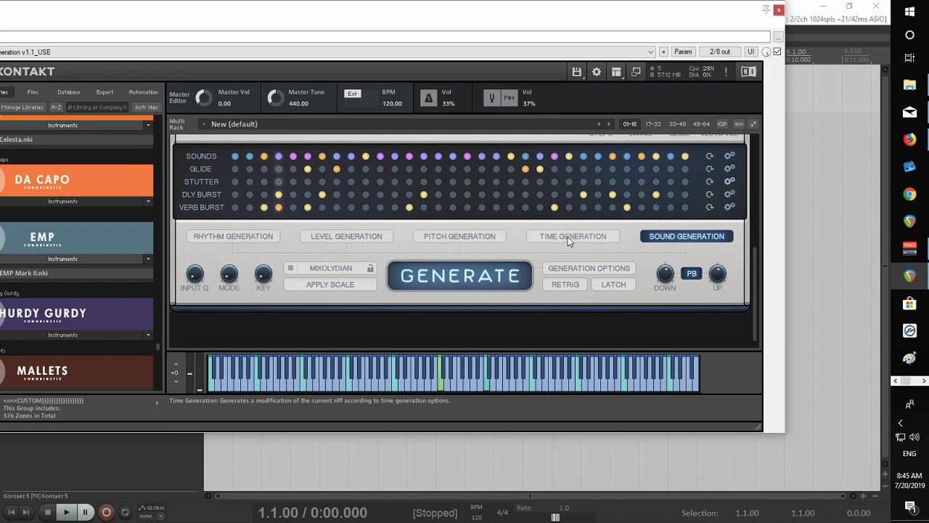
pyautogui.click(661, 236)
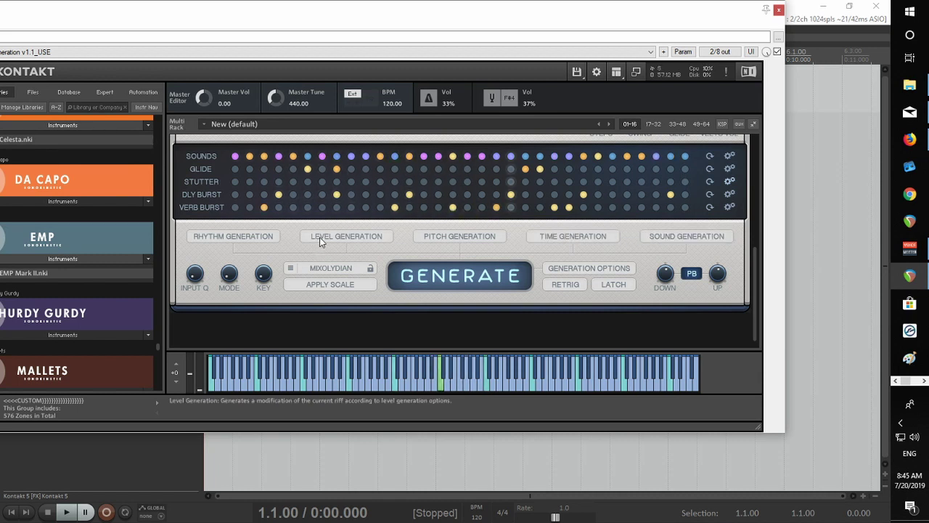
pyautogui.click(661, 238)
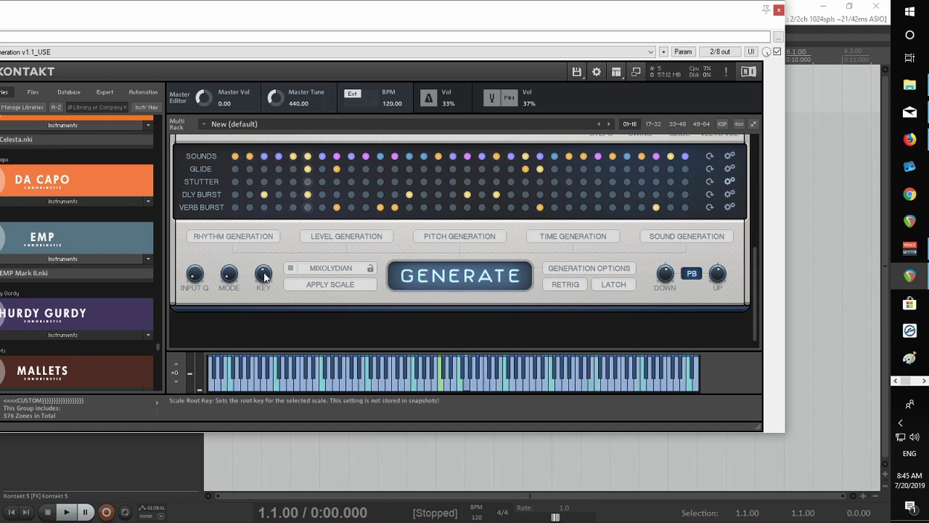
# Change the root KEY from F to C, then regenerate the sounds and the pitch and glide steps
pyautogui.scroll(3, 263, 275)
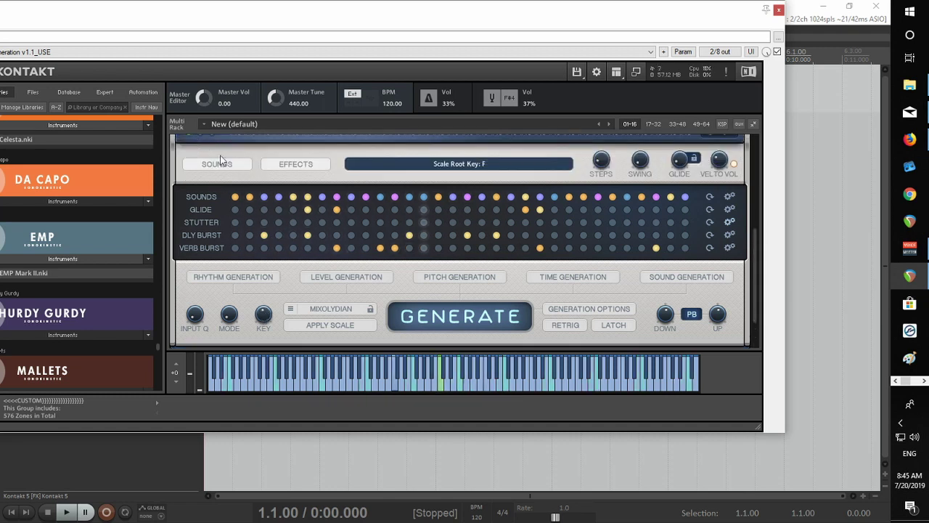
pyautogui.moveTo(264, 313); pyautogui.dragTo(262, 400)
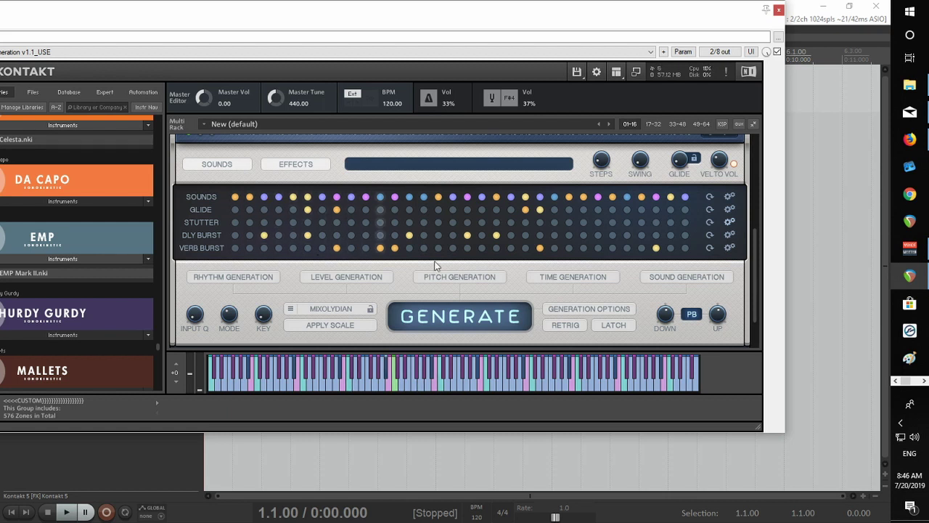
pyautogui.moveTo(756, 277)
pyautogui.mouseDown()
pyautogui.moveTo(779, 190)
pyautogui.moveTo(767, 287)
pyautogui.mouseUp()
pyautogui.scroll(2, 767, 286)
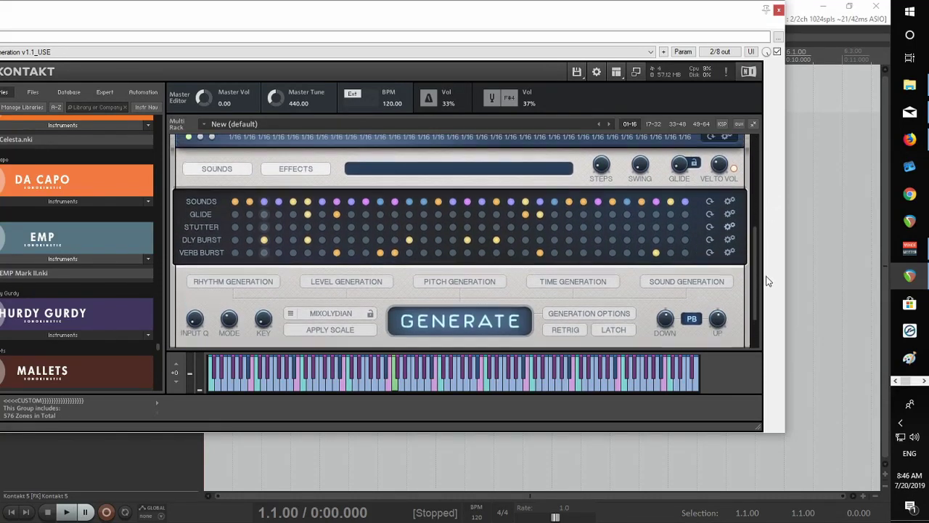
pyautogui.scroll(-3, 765, 287)
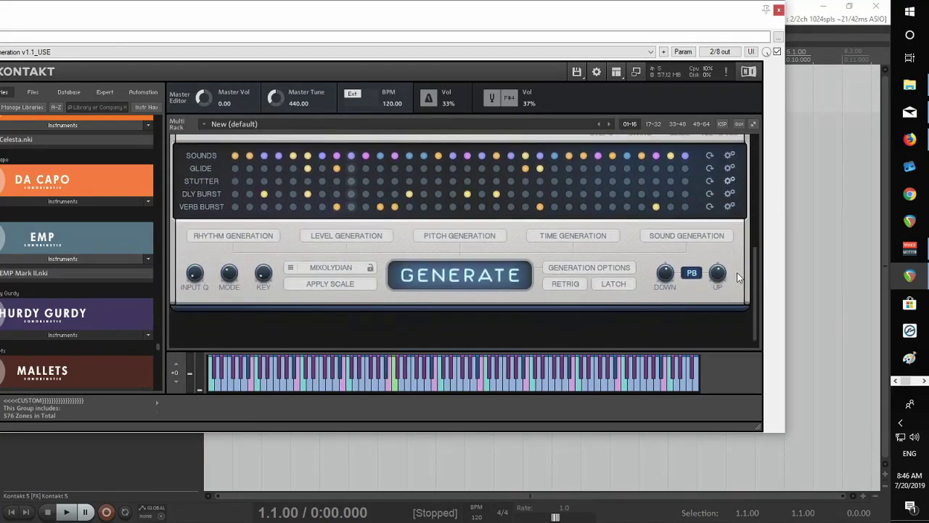
pyautogui.click(672, 239)
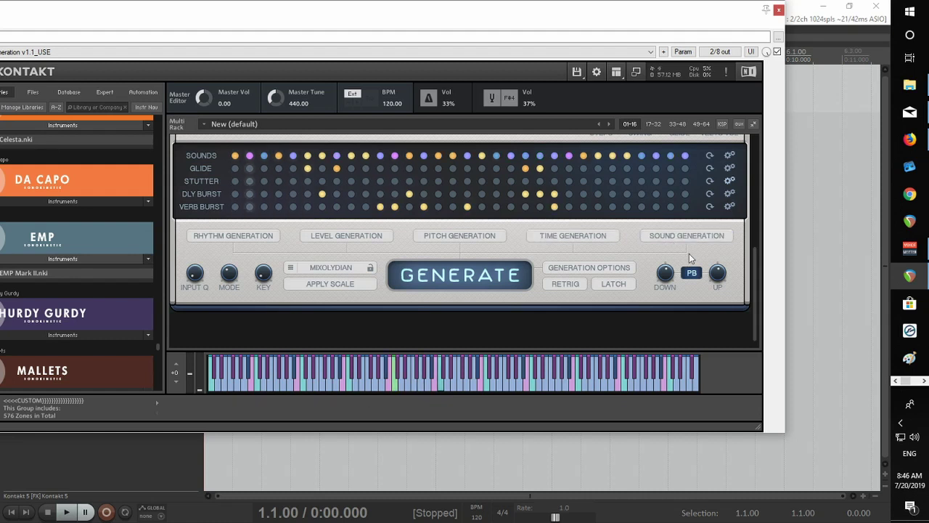
pyautogui.click(421, 240)
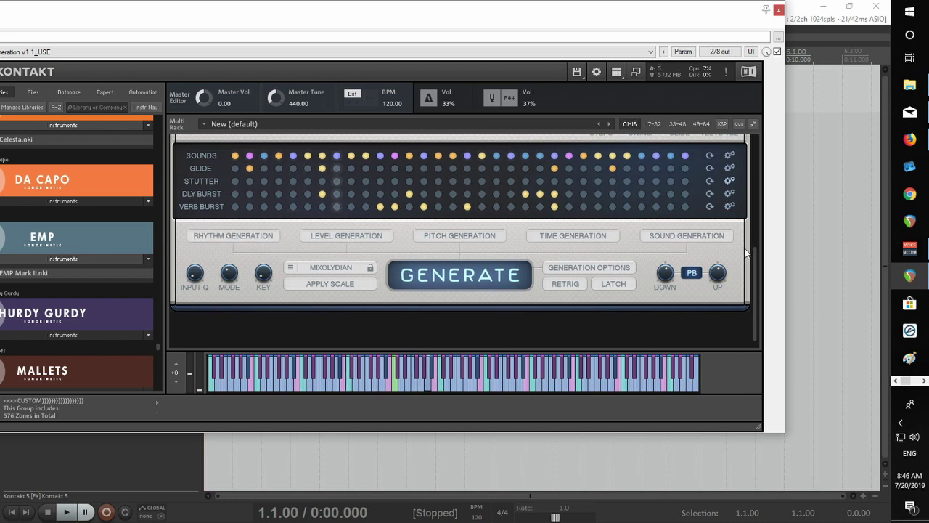
pyautogui.moveTo(754, 257); pyautogui.dragTo(786, 247)
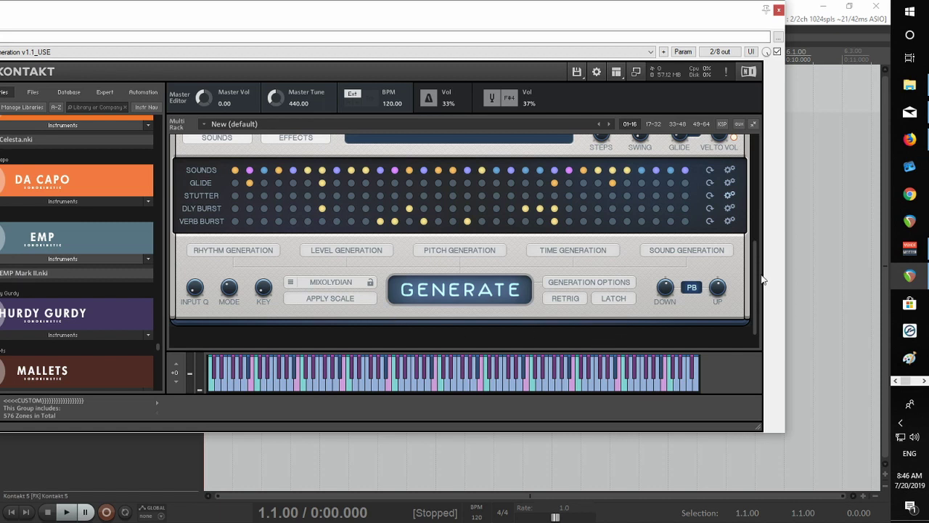
pyautogui.scroll(1, 752, 253)
pyautogui.scroll(6, 752, 253)
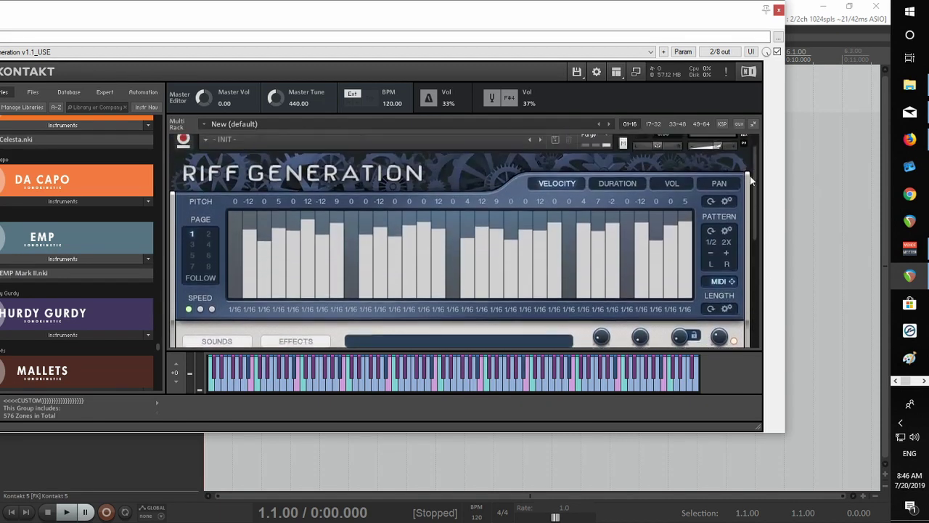
# Re-enter edit mode and select the CUSTOM group holding 576 zones
pyautogui.scroll(-1, 741, 192)
pyautogui.scroll(1, 739, 199)
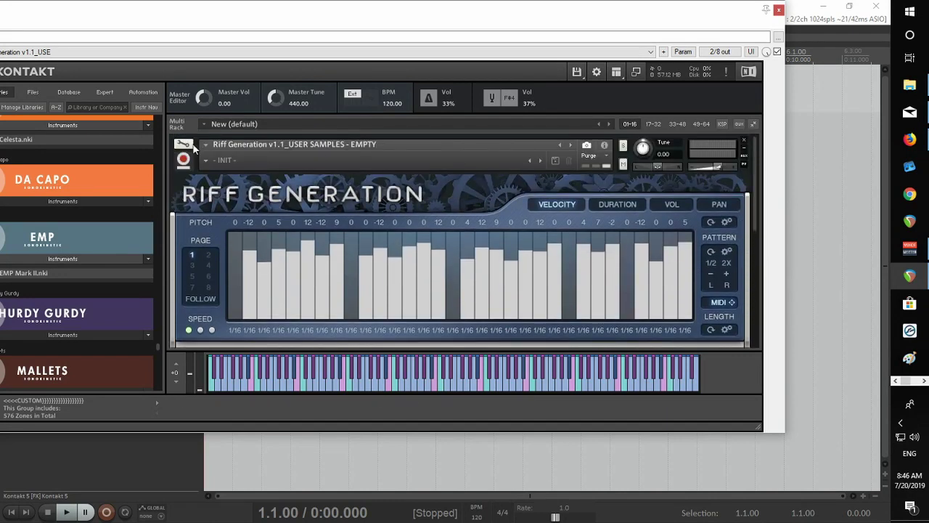
pyautogui.click(182, 145)
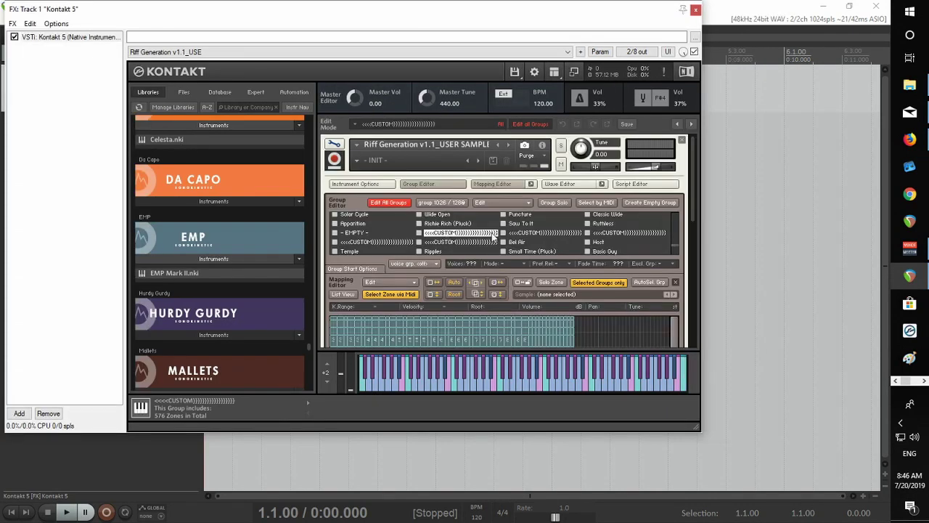
pyautogui.click(539, 233)
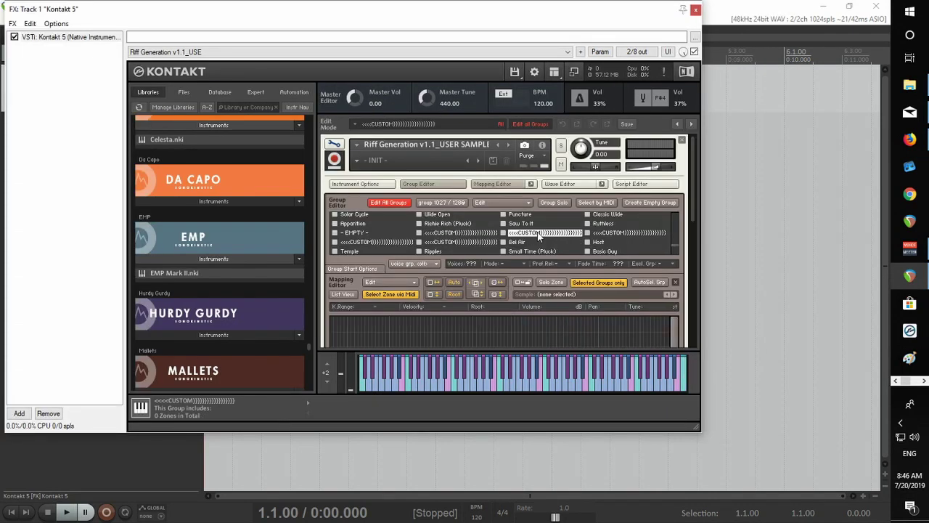
pyautogui.click(375, 243)
pyautogui.click(458, 232)
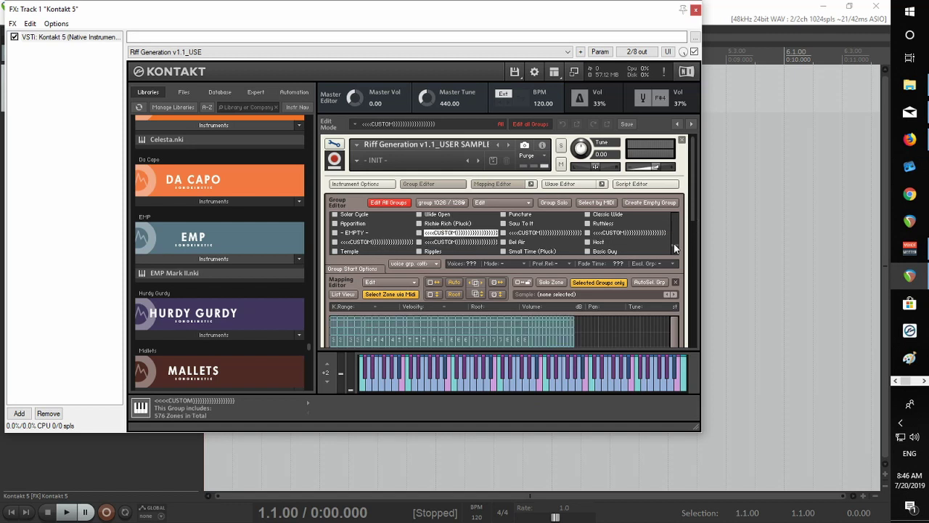
pyautogui.scroll(5, 674, 243)
pyautogui.scroll(3, 675, 211)
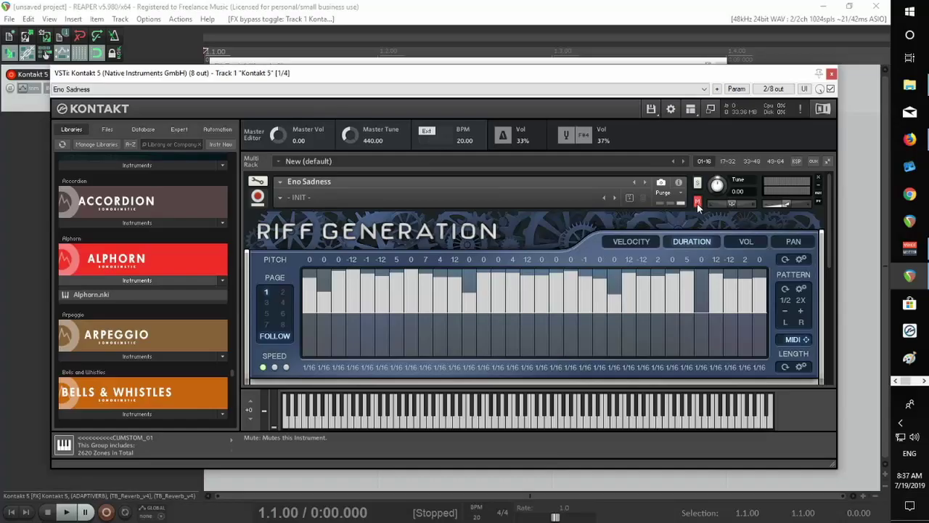
# Reposition the Kontakt window showing the Eno Sadness Riff Generation patch
pyautogui.moveTo(359, 75); pyautogui.dragTo(371, 68)
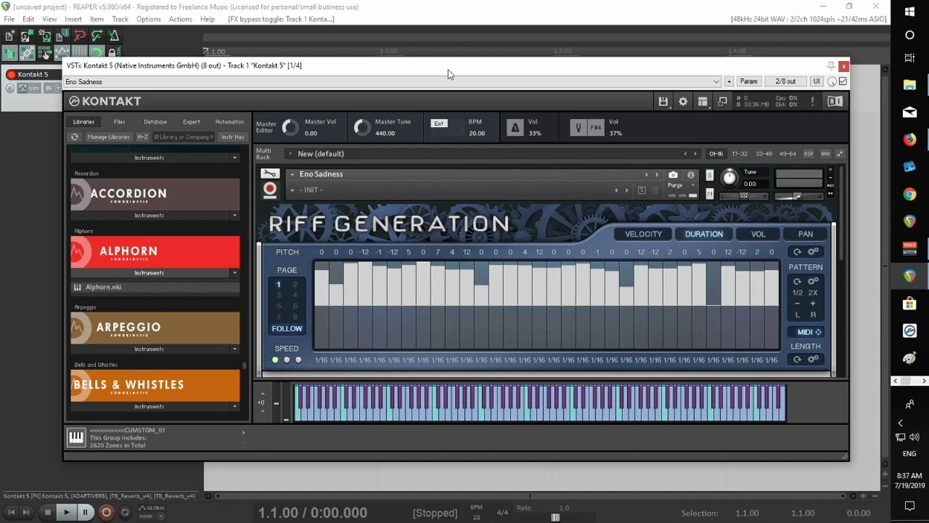
# Raise the Sounds B–E release knob to about 1.4k ms, then audition a note on the keyboard
pyautogui.moveTo(472, 70); pyautogui.dragTo(447, 71)
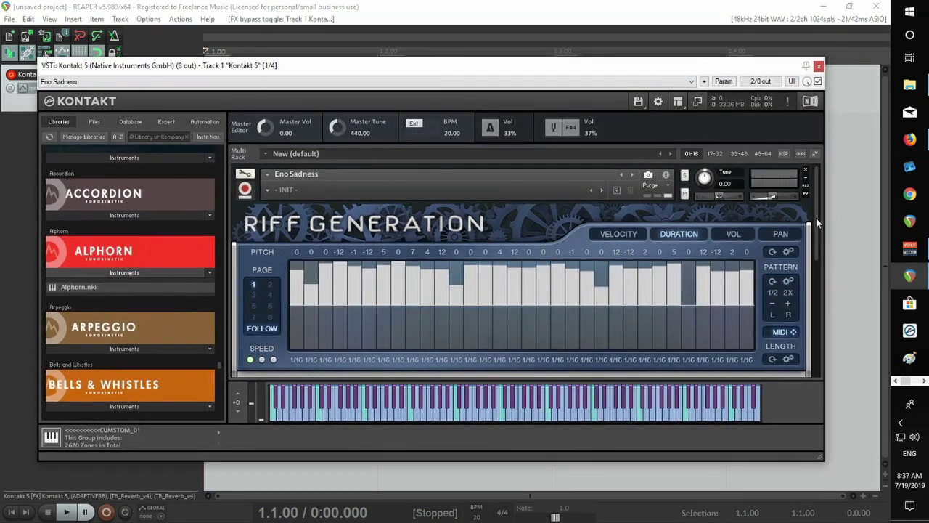
pyautogui.scroll(-3, 816, 213)
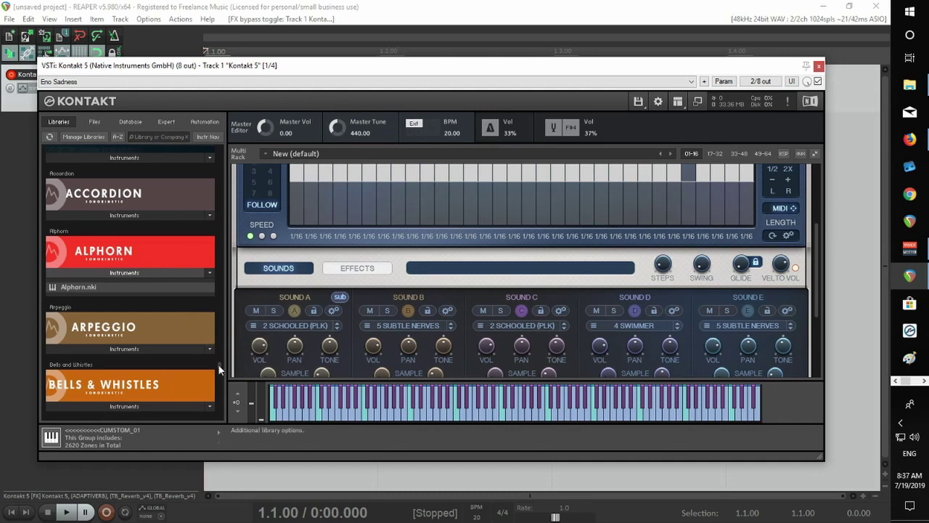
pyautogui.moveTo(219, 368); pyautogui.dragTo(199, 426)
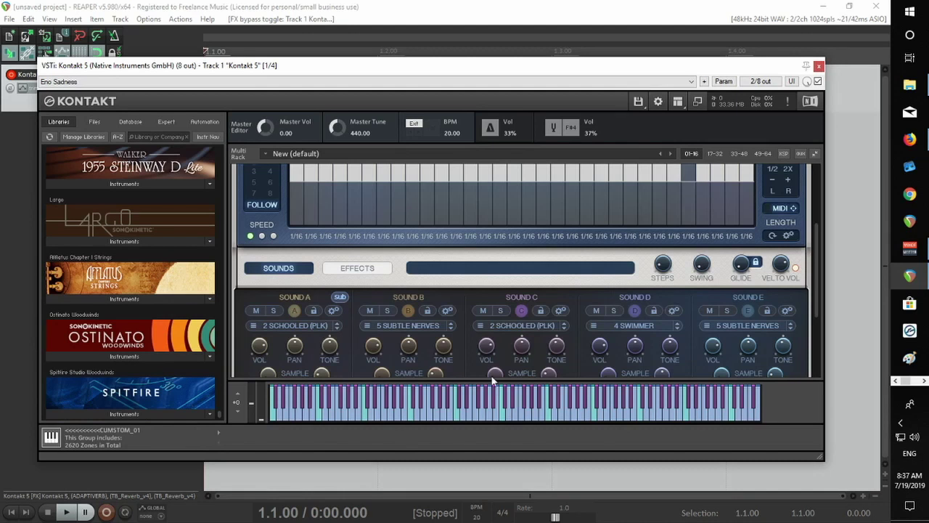
pyautogui.moveTo(816, 273); pyautogui.dragTo(818, 311)
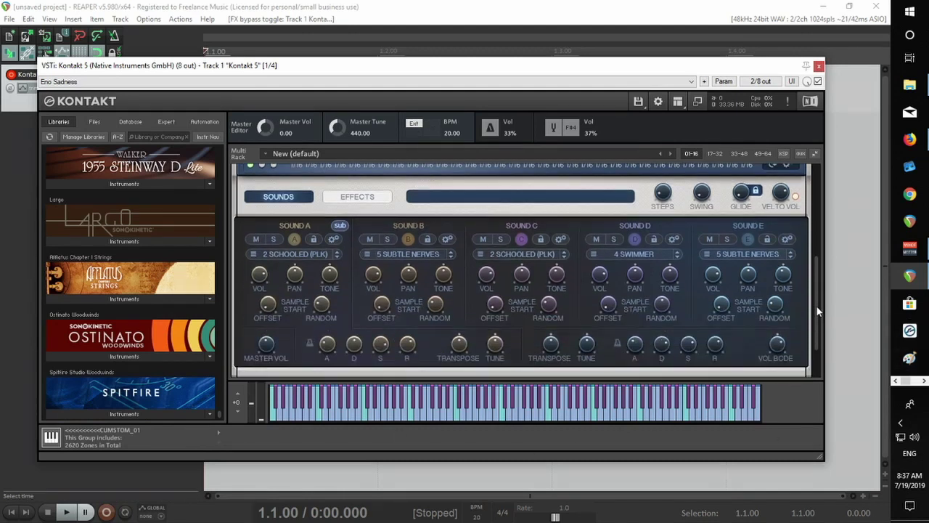
pyautogui.moveTo(465, 67); pyautogui.dragTo(459, 36)
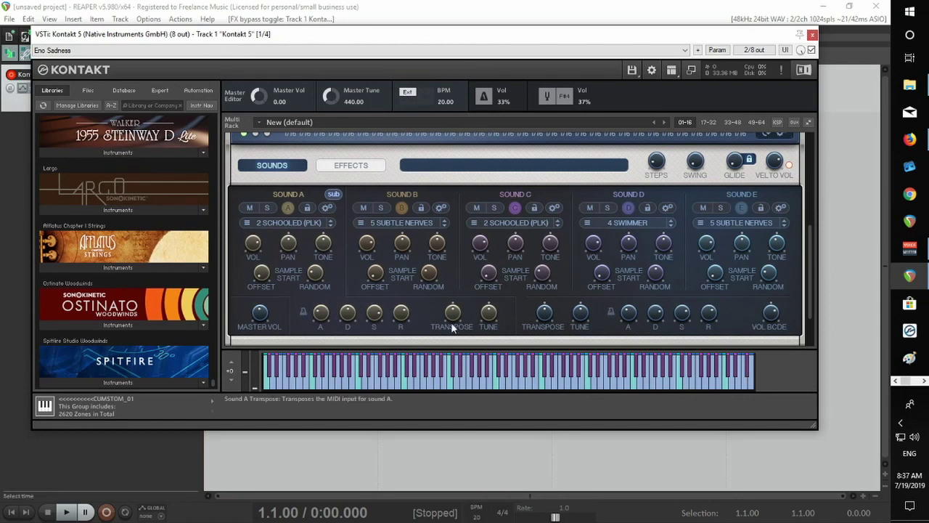
pyautogui.moveTo(807, 238); pyautogui.dragTo(805, 254)
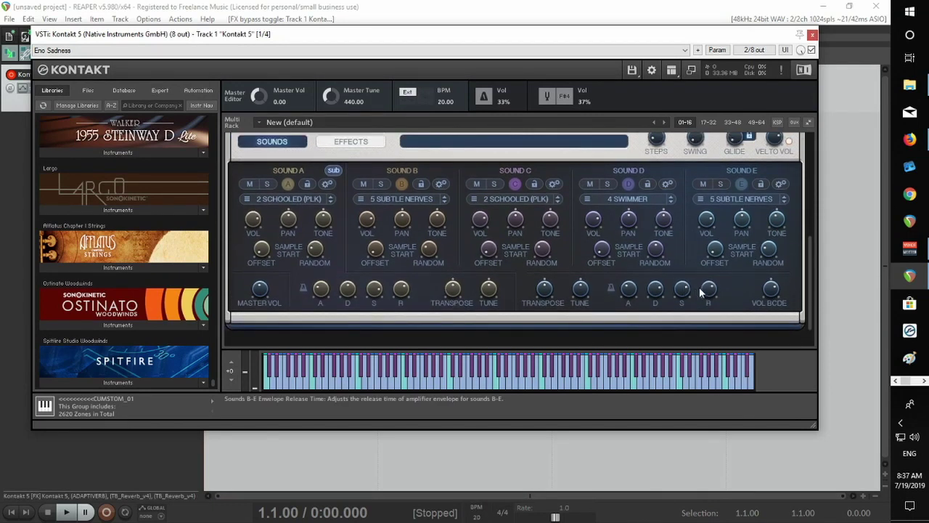
pyautogui.moveTo(701, 292); pyautogui.dragTo(712, 289)
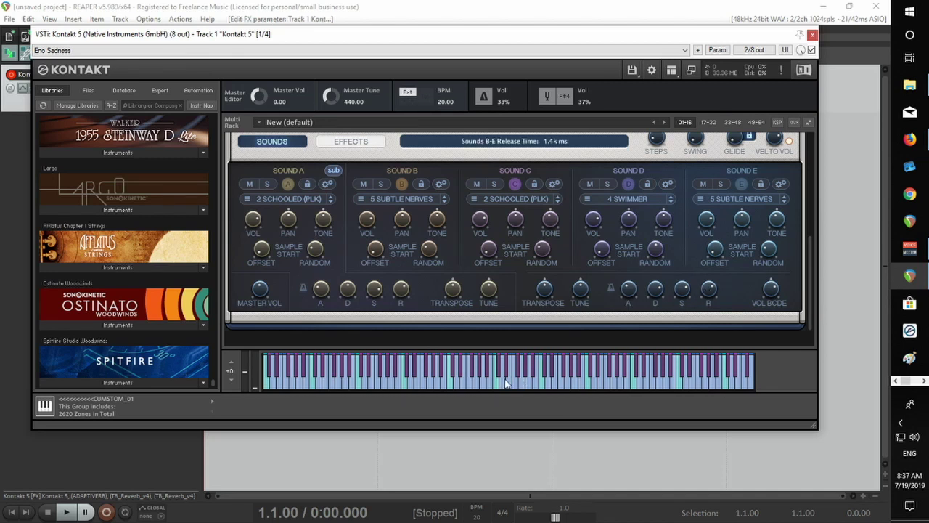
pyautogui.click(449, 386)
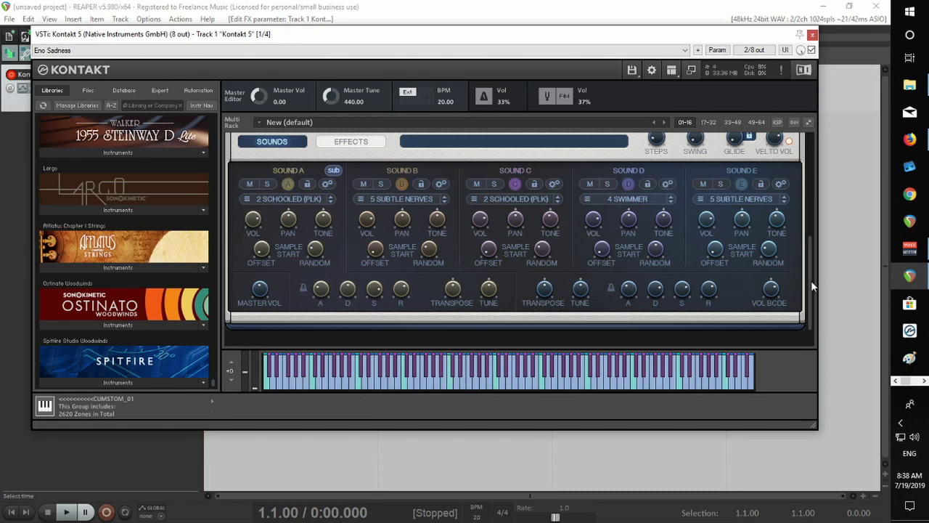
# Toggle the wrench instrument edit view on and back off
pyautogui.scroll(5, 812, 285)
pyautogui.click(239, 142)
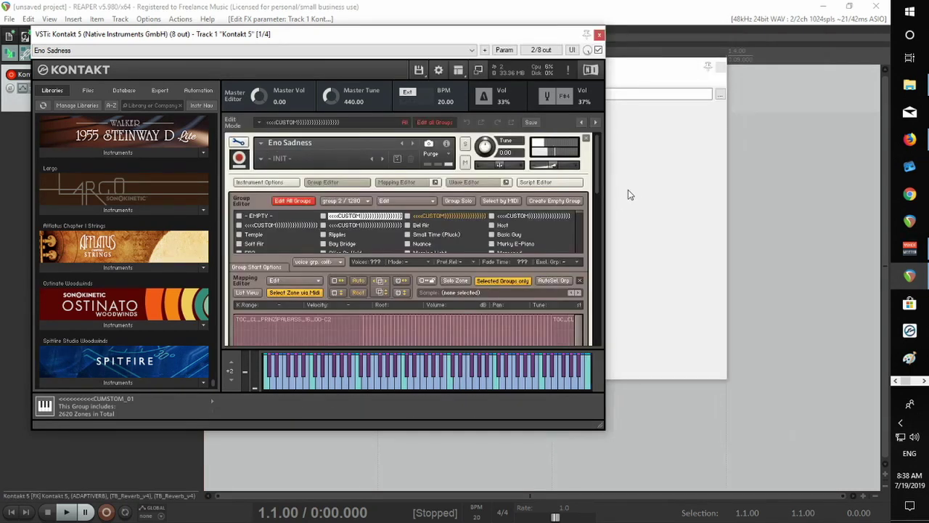
pyautogui.scroll(-6, 597, 173)
pyautogui.scroll(6, 574, 360)
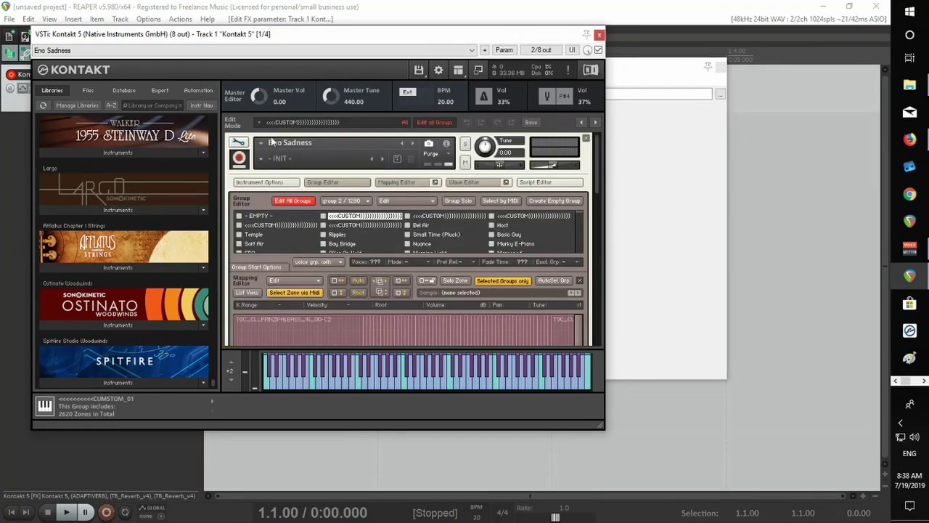
pyautogui.click(239, 142)
# Lower the instrument header volume to -13.3 dB and move Kontakt aside to show the FX chain
pyautogui.scroll(-4, 818, 290)
pyautogui.scroll(-2, 817, 290)
pyautogui.scroll(6, 806, 207)
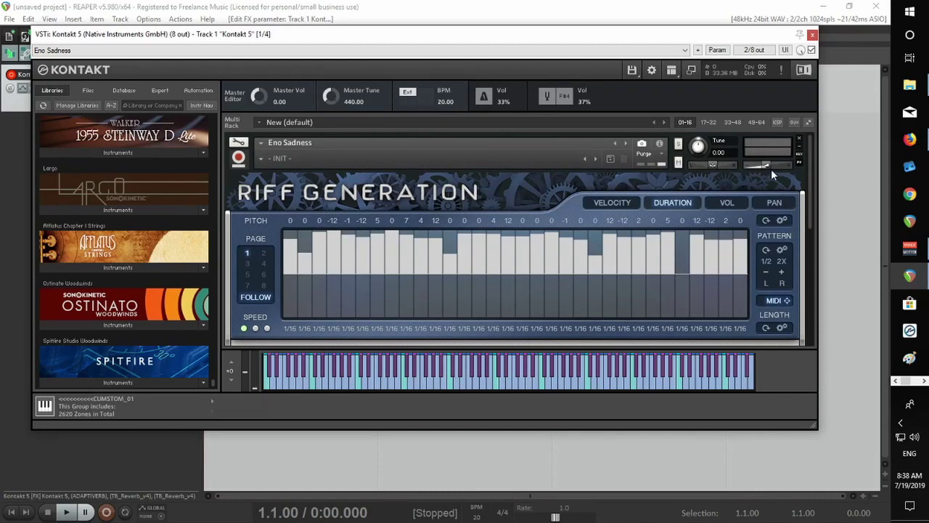
pyautogui.moveTo(768, 165); pyautogui.dragTo(761, 167)
pyautogui.scroll(-2, 805, 228)
pyautogui.scroll(2, 806, 228)
pyautogui.moveTo(324, 36); pyautogui.dragTo(425, 57)
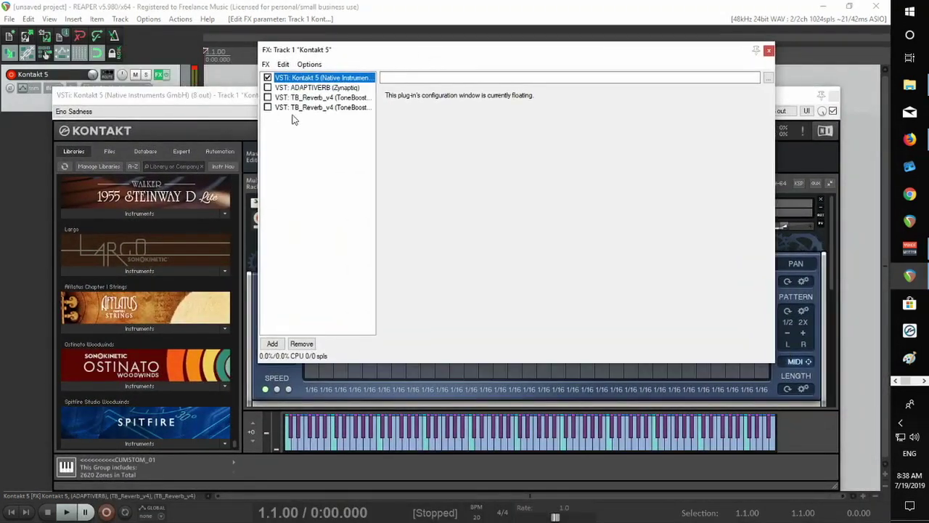
# Enable ADAPTIVERB and both TB_Reverb_v4 effects in Track 1's FX chain
pyautogui.click(268, 87)
pyautogui.click(268, 97)
pyautogui.click(268, 108)
# Bring Kontakt back to the front and play a key to start the Eno Sadness riff
pyautogui.moveTo(212, 97); pyautogui.dragTo(209, 45)
pyautogui.scroll(-1, 814, 220)
pyautogui.scroll(1, 813, 219)
pyautogui.click(458, 395)
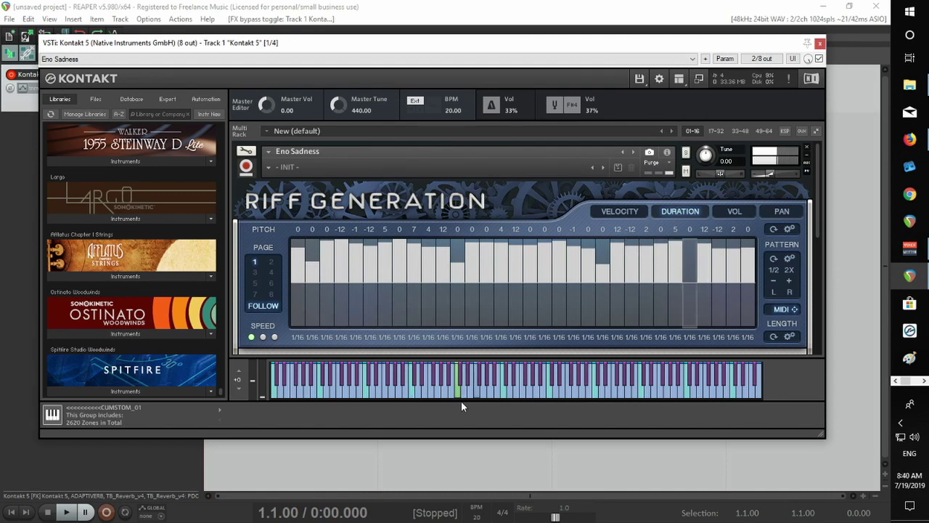
# Stop the riff and bring Track 1's FX chain forward to bypass the reverbs
pyautogui.moveTo(462, 402); pyautogui.dragTo(461, 401)
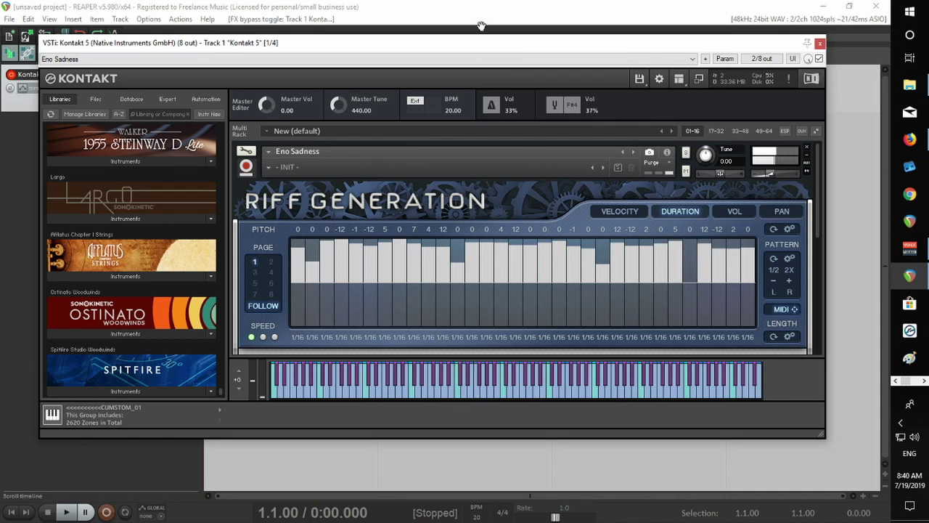
pyautogui.moveTo(470, 47); pyautogui.dragTo(479, 193)
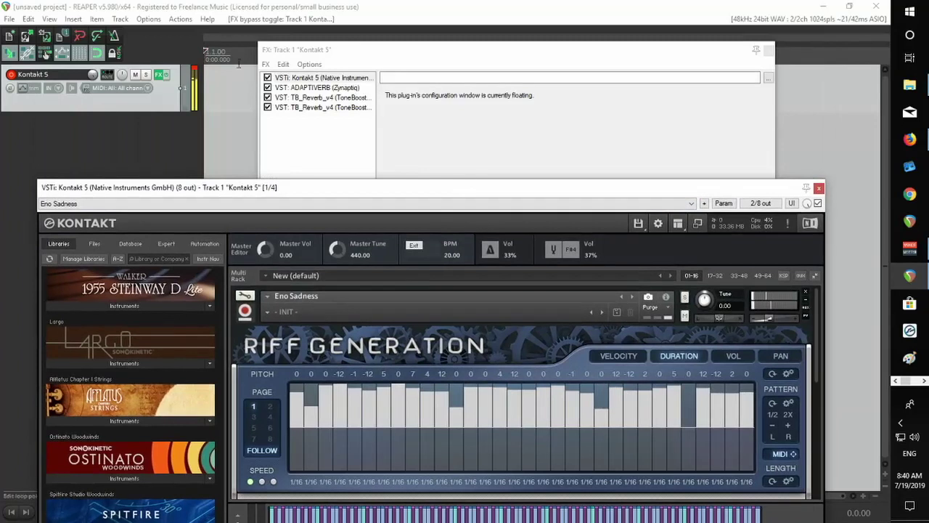
pyautogui.click(267, 111)
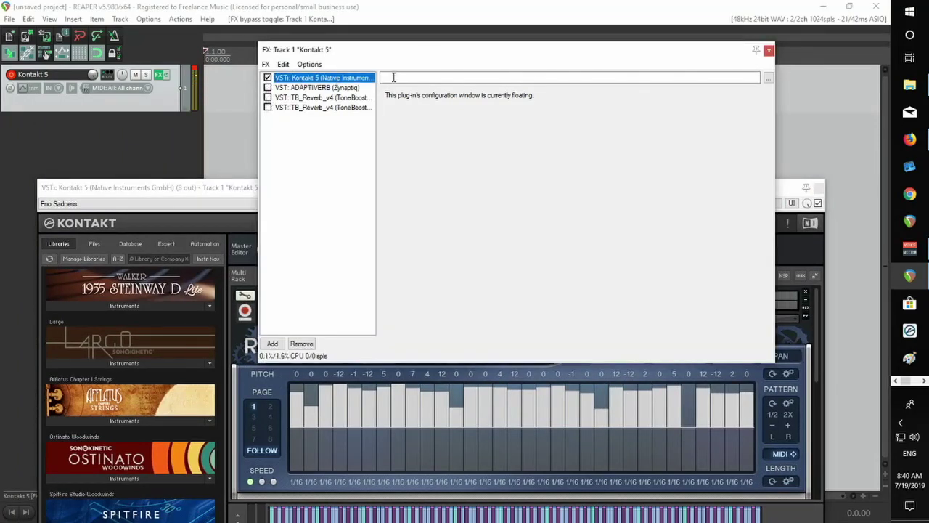
# Bring Kontakt back over the FX chain and adjust a control in the riff panel
pyautogui.moveTo(193, 188); pyautogui.dragTo(198, 72)
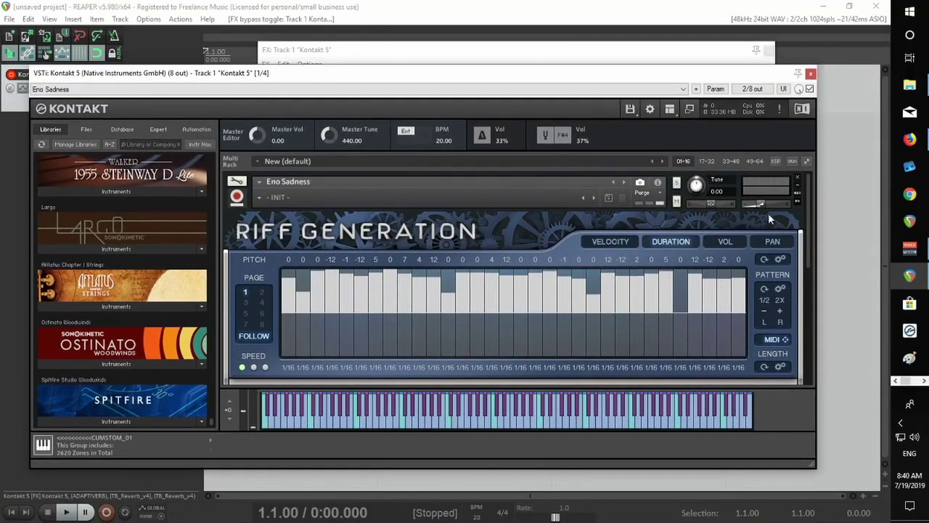
pyautogui.scroll(-5, 804, 213)
pyautogui.scroll(4, 765, 242)
pyautogui.scroll(-5, 765, 241)
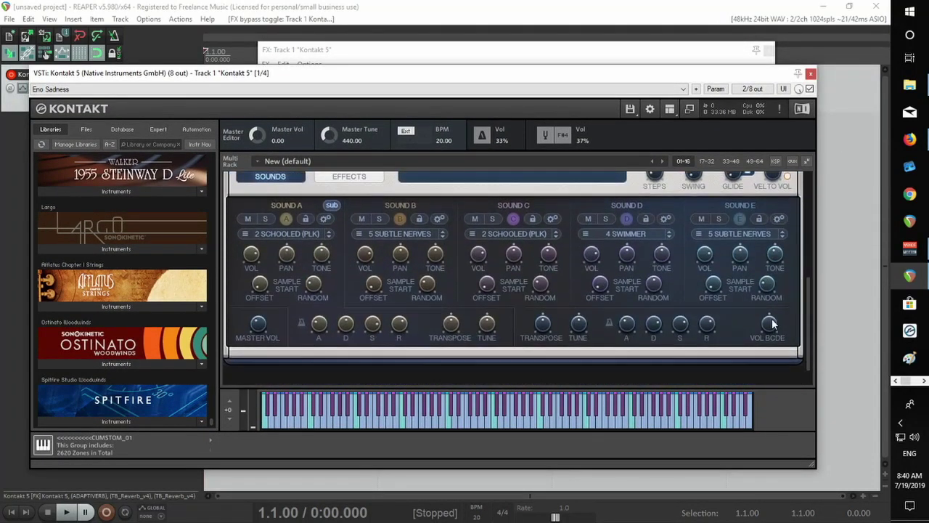
pyautogui.scroll(6, 772, 319)
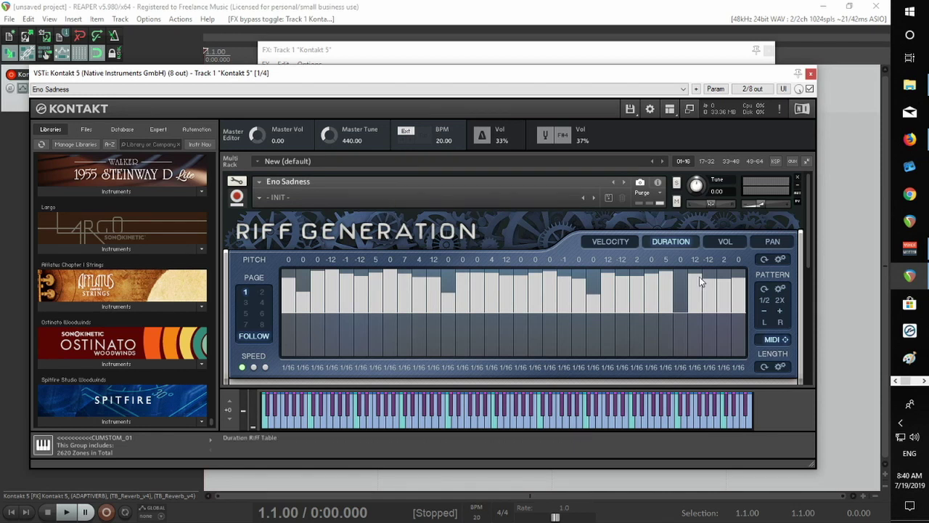
pyautogui.scroll(-1, 809, 247)
pyautogui.scroll(-3, 810, 247)
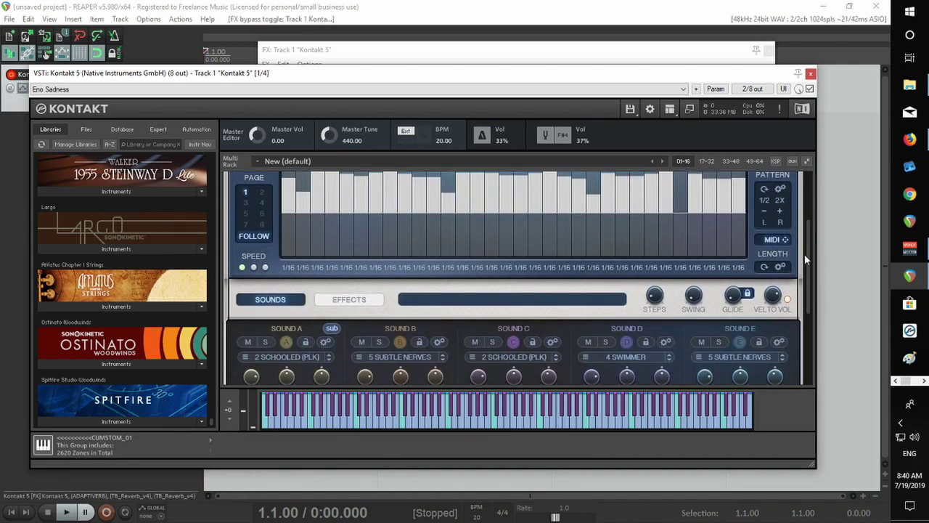
pyautogui.moveTo(804, 250); pyautogui.dragTo(806, 204)
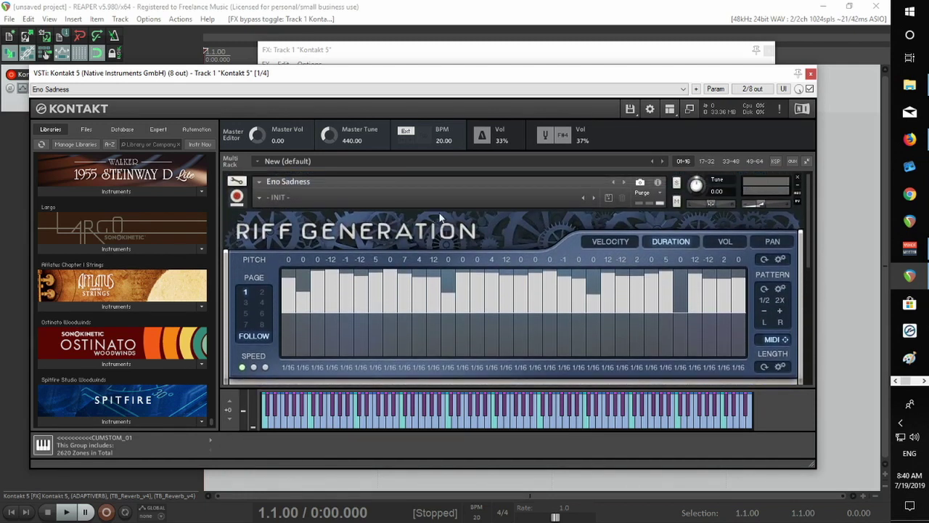